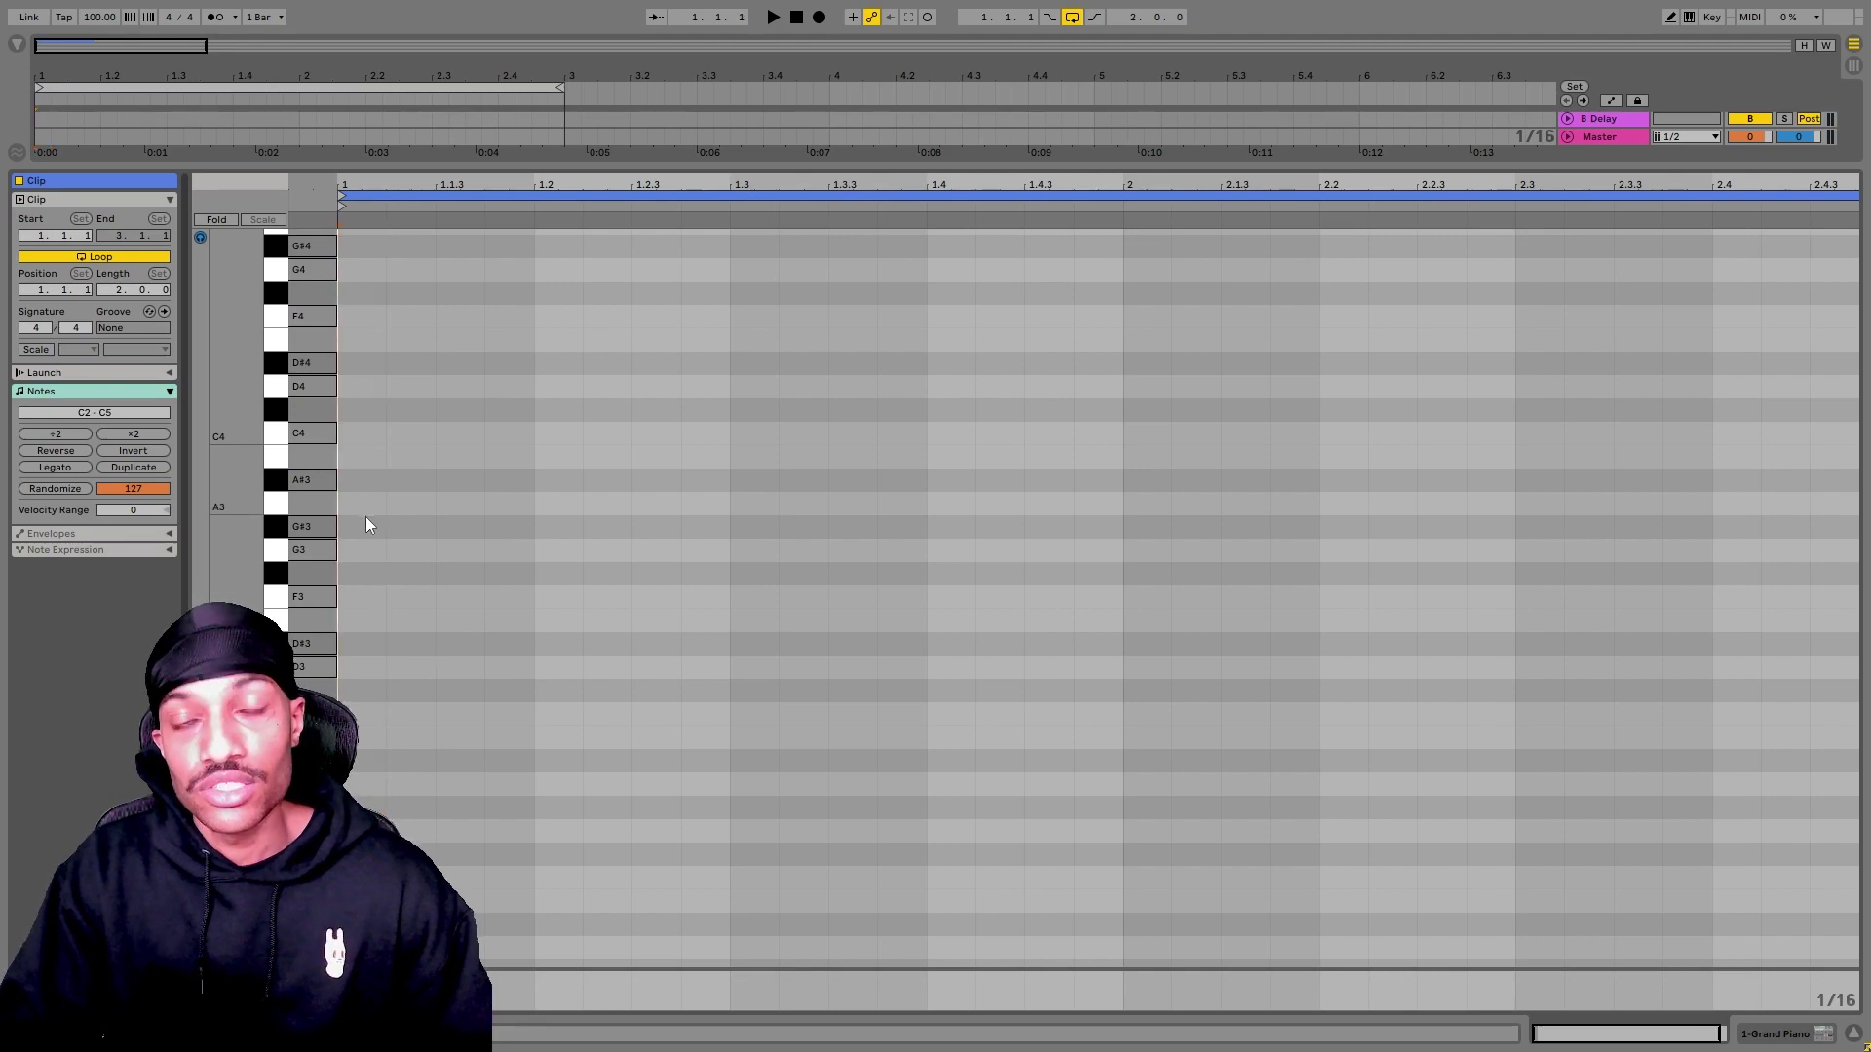
Draw a G#3, C4 and D#4 chord lasting two beats at the clip start, and set the grid to 1/2
double_click(367, 531)
drag(393, 528, 366, 369)
drag(488, 594, 729, 367)
click(734, 395)
key(space)
key(ctrl+2)
key(ctrl+2)
key(ctrl+2)
Draw a second chord of G3, A#3 and D4 as half notes starting at 1.3
key(b)
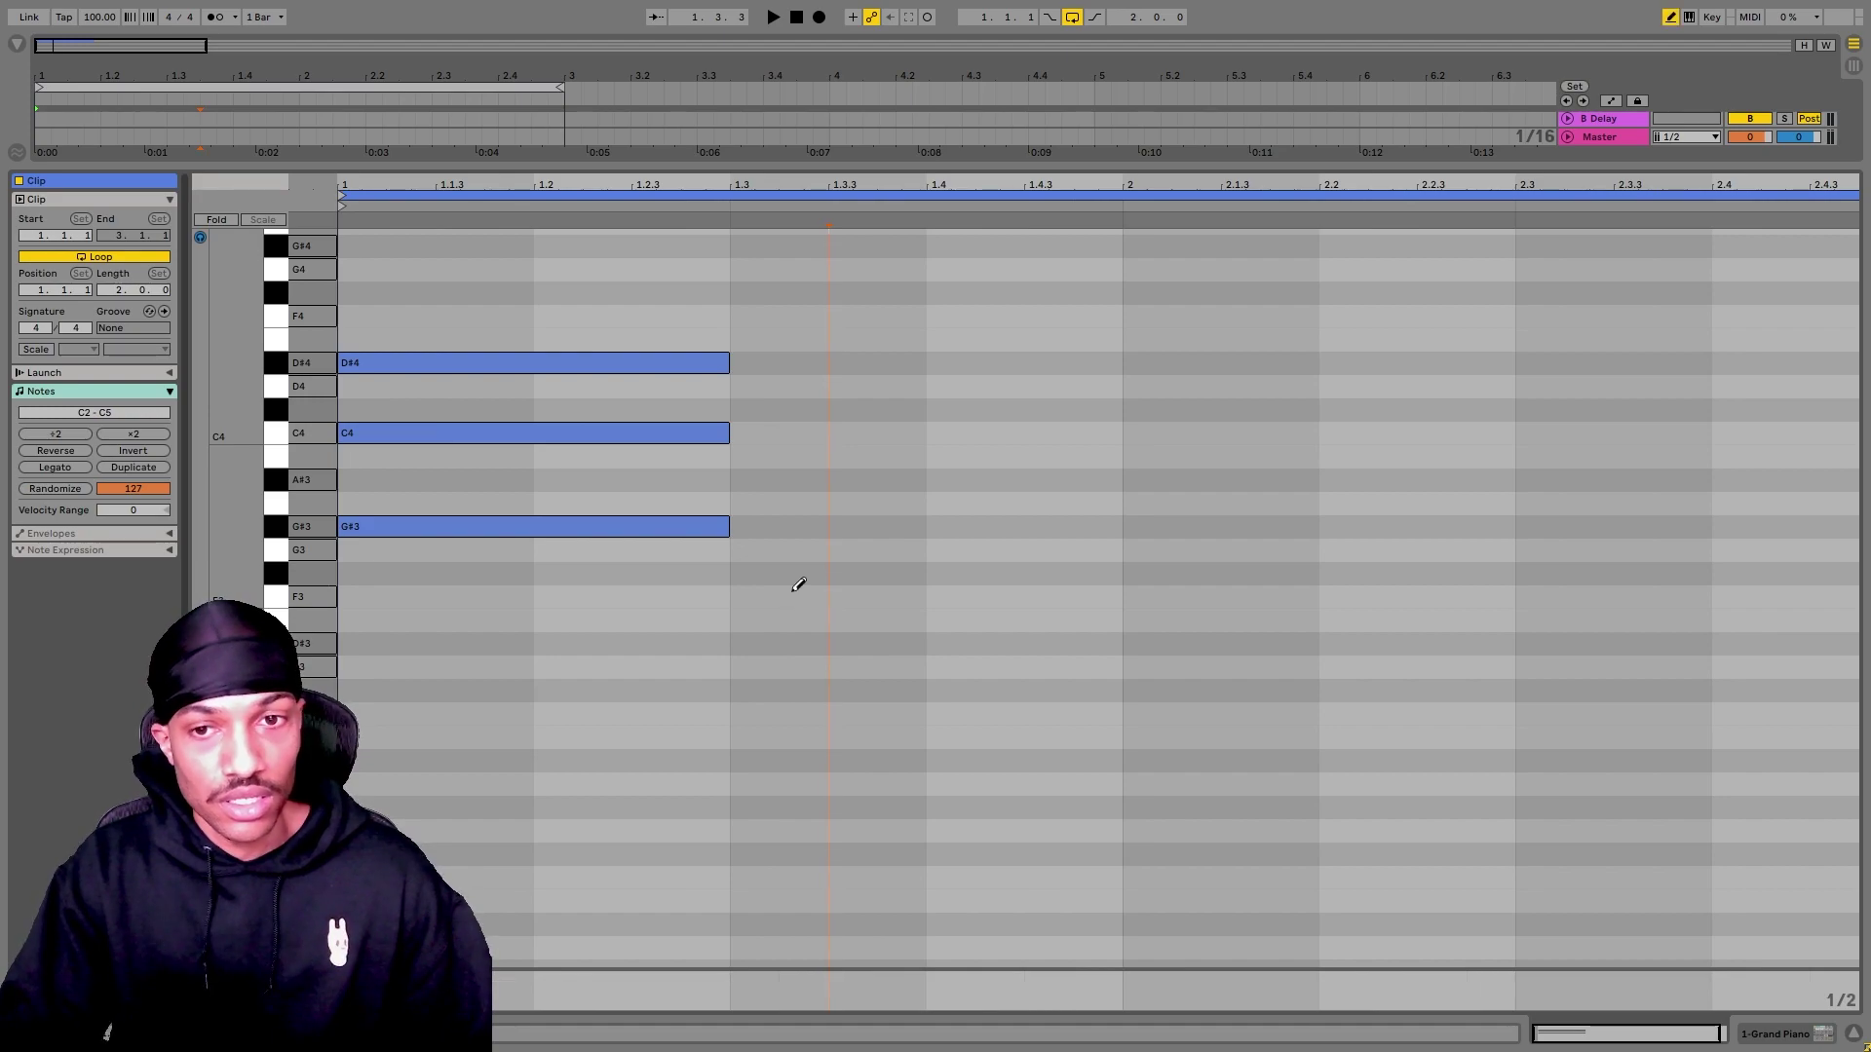
click(788, 549)
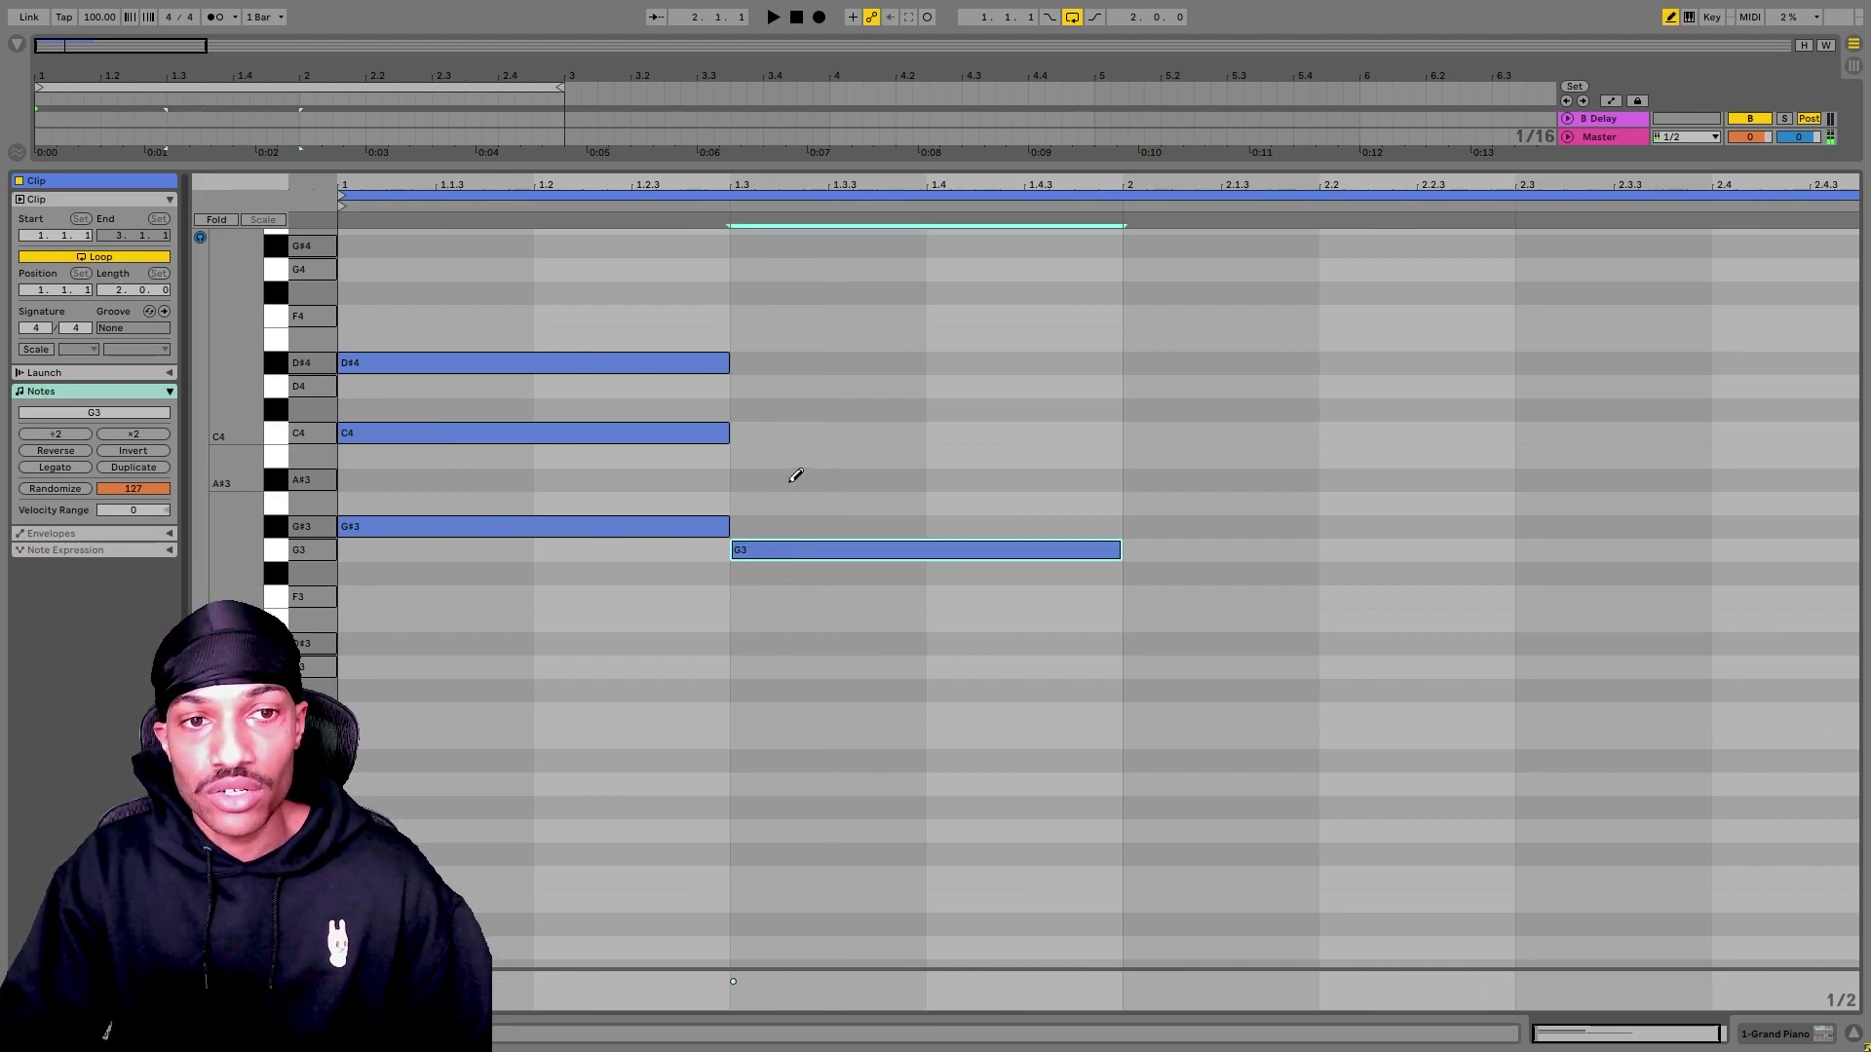
click(795, 477)
click(769, 382)
key(b)
drag(877, 323, 875, 829)
Draw a third chord of C3, D#3 and G3 at bar 2 and extend it to the clip's end
key(b)
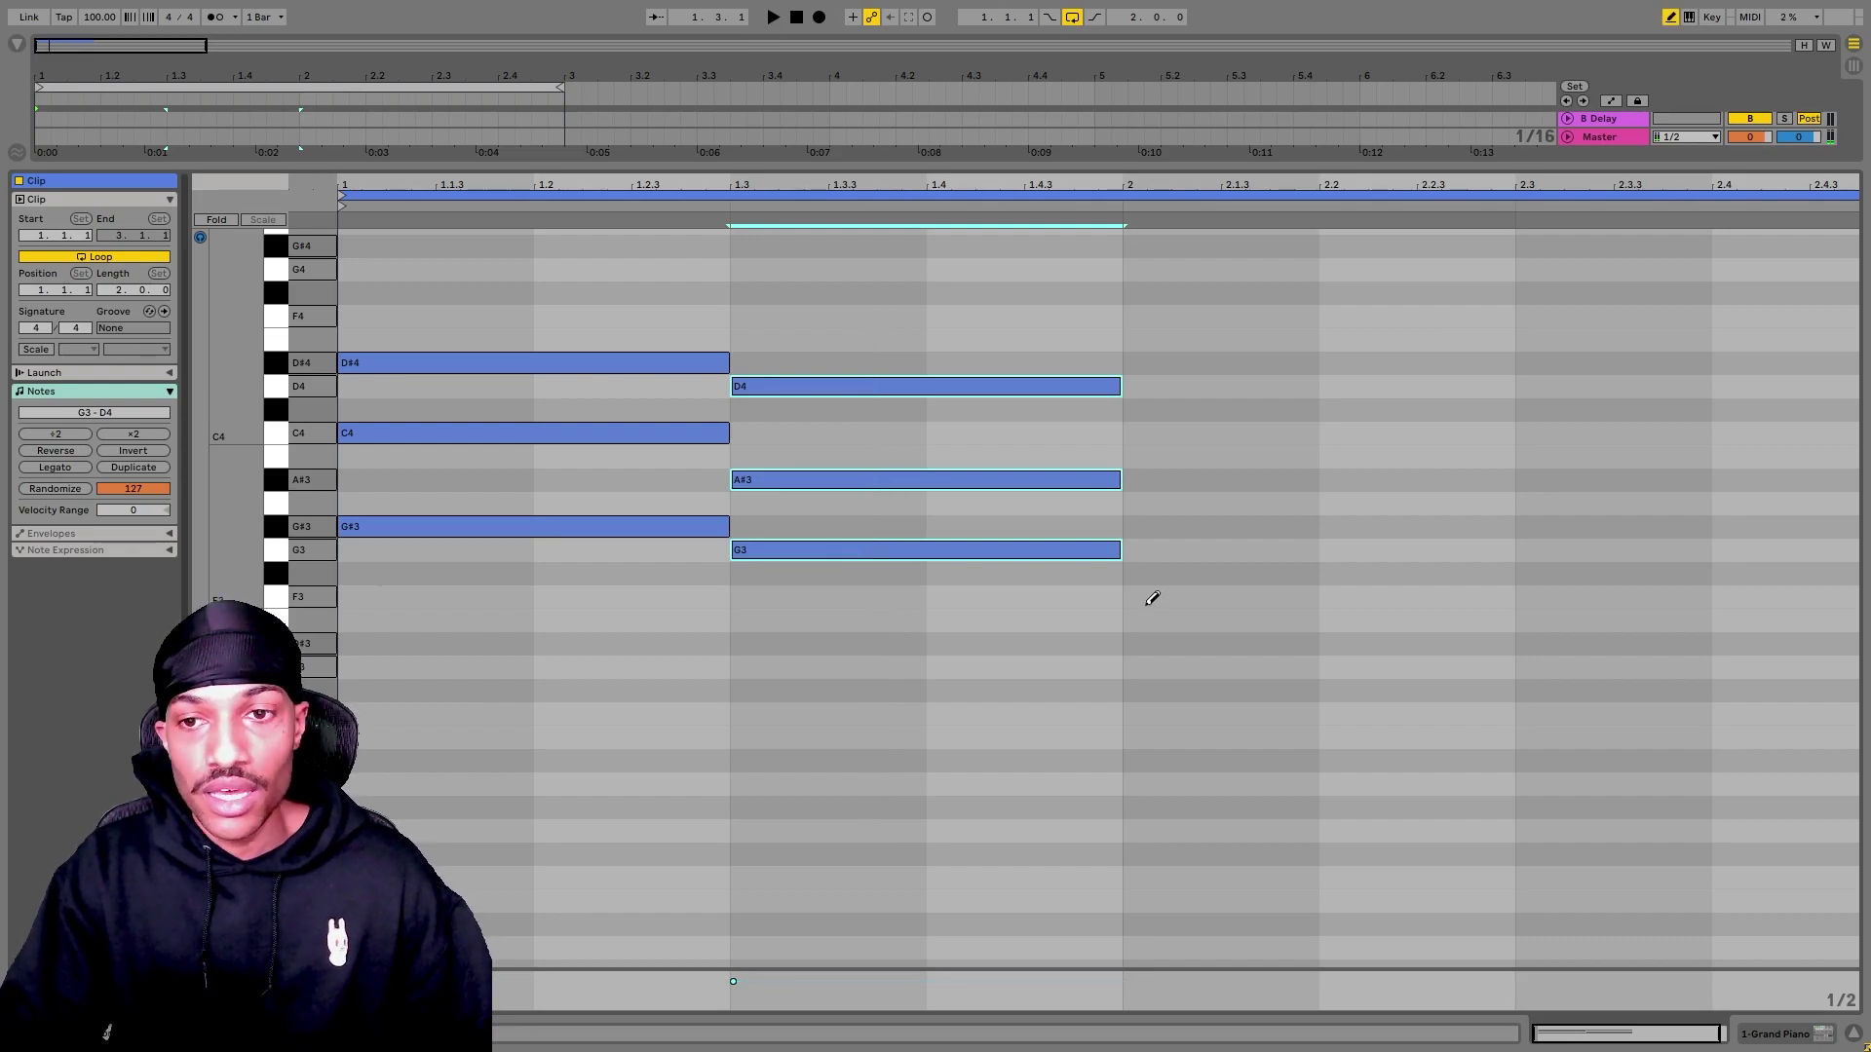
click(1150, 713)
click(1209, 642)
click(1210, 550)
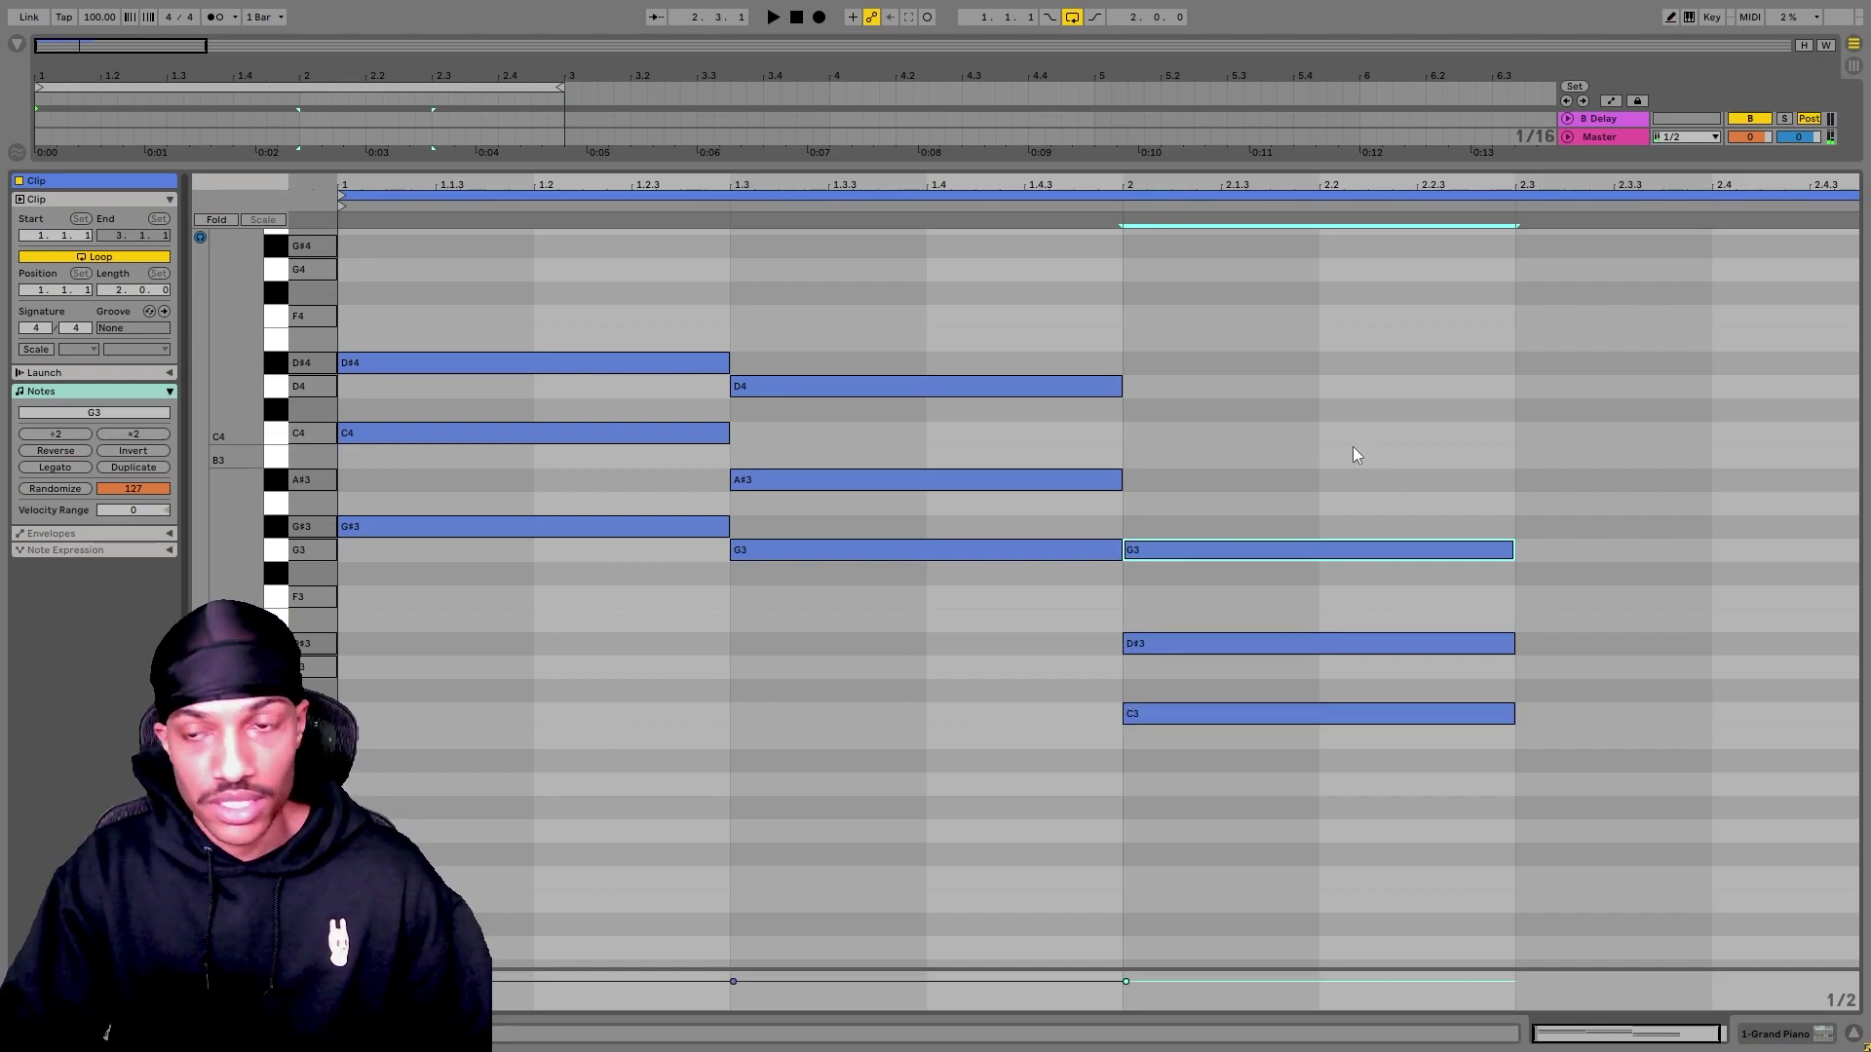
mouse_move(1348, 431)
mouse_down()
mouse_move(1547, 743)
mouse_move(1856, 709)
mouse_up()
Play back the three-chord progression
click(1016, 792)
key(space)
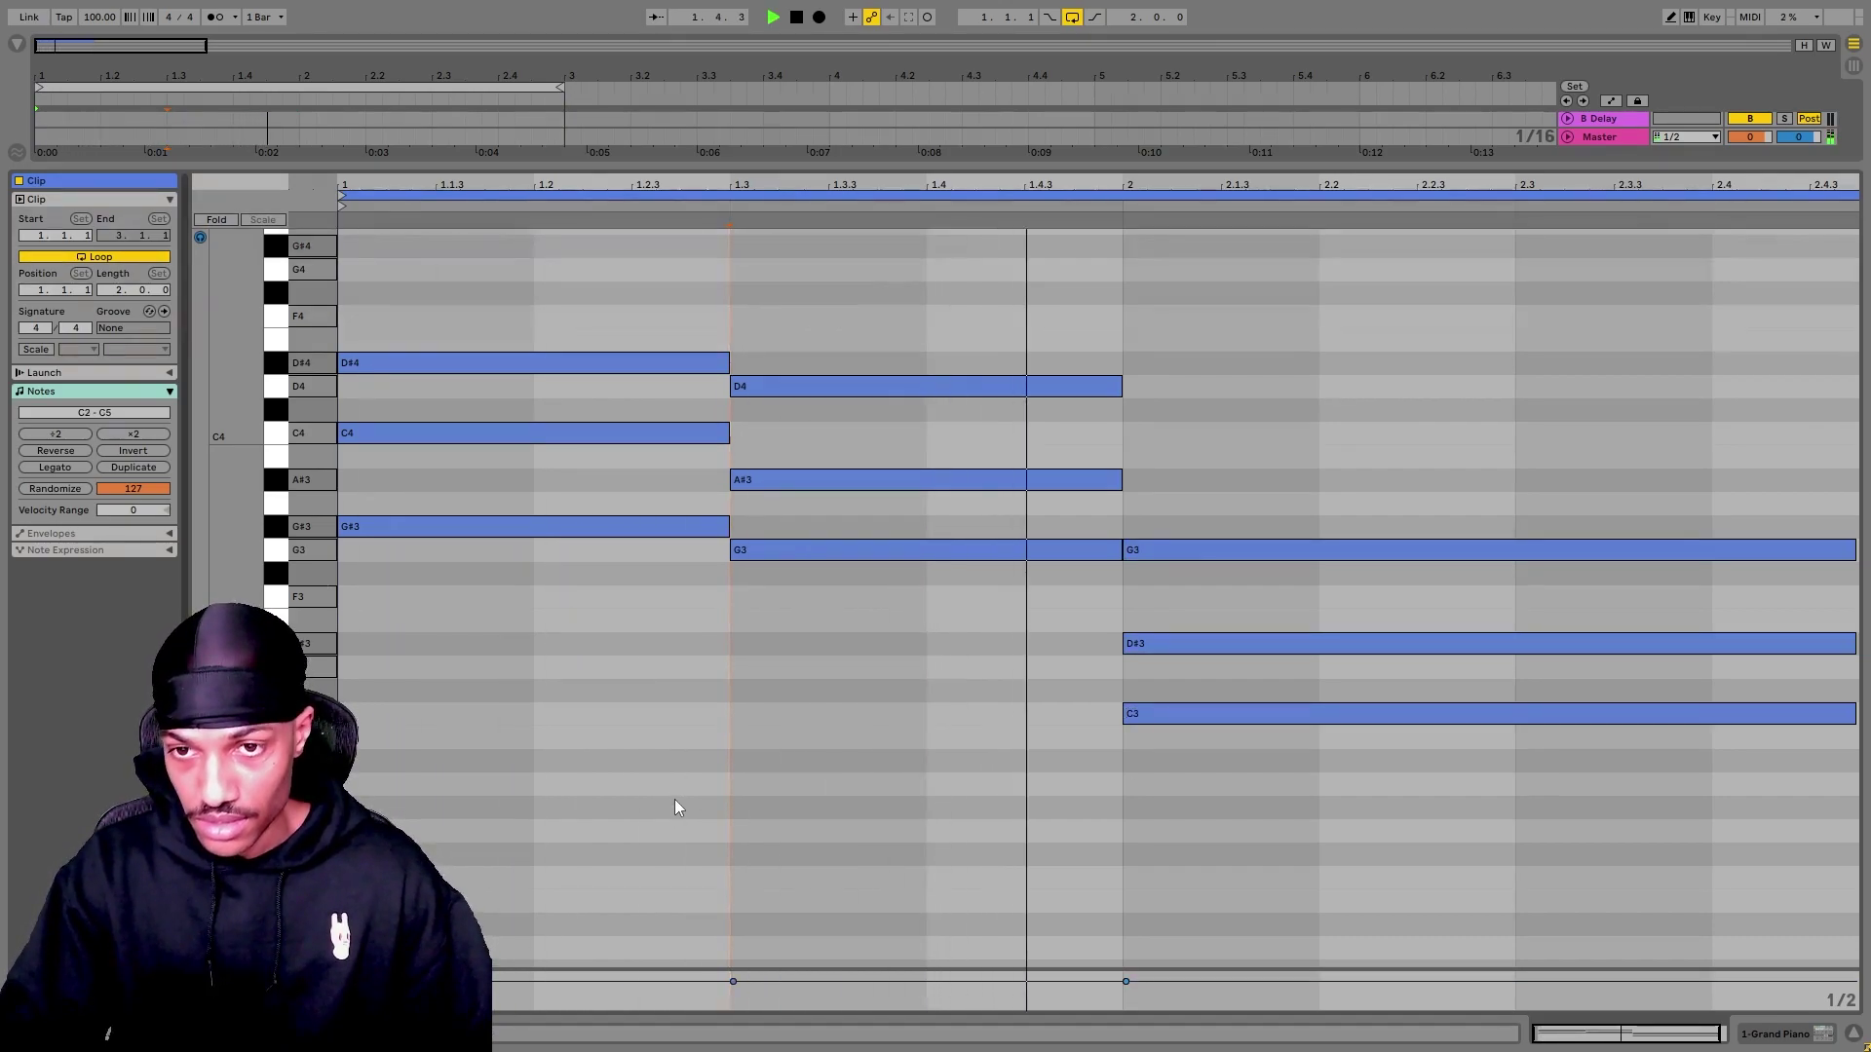
key(space)
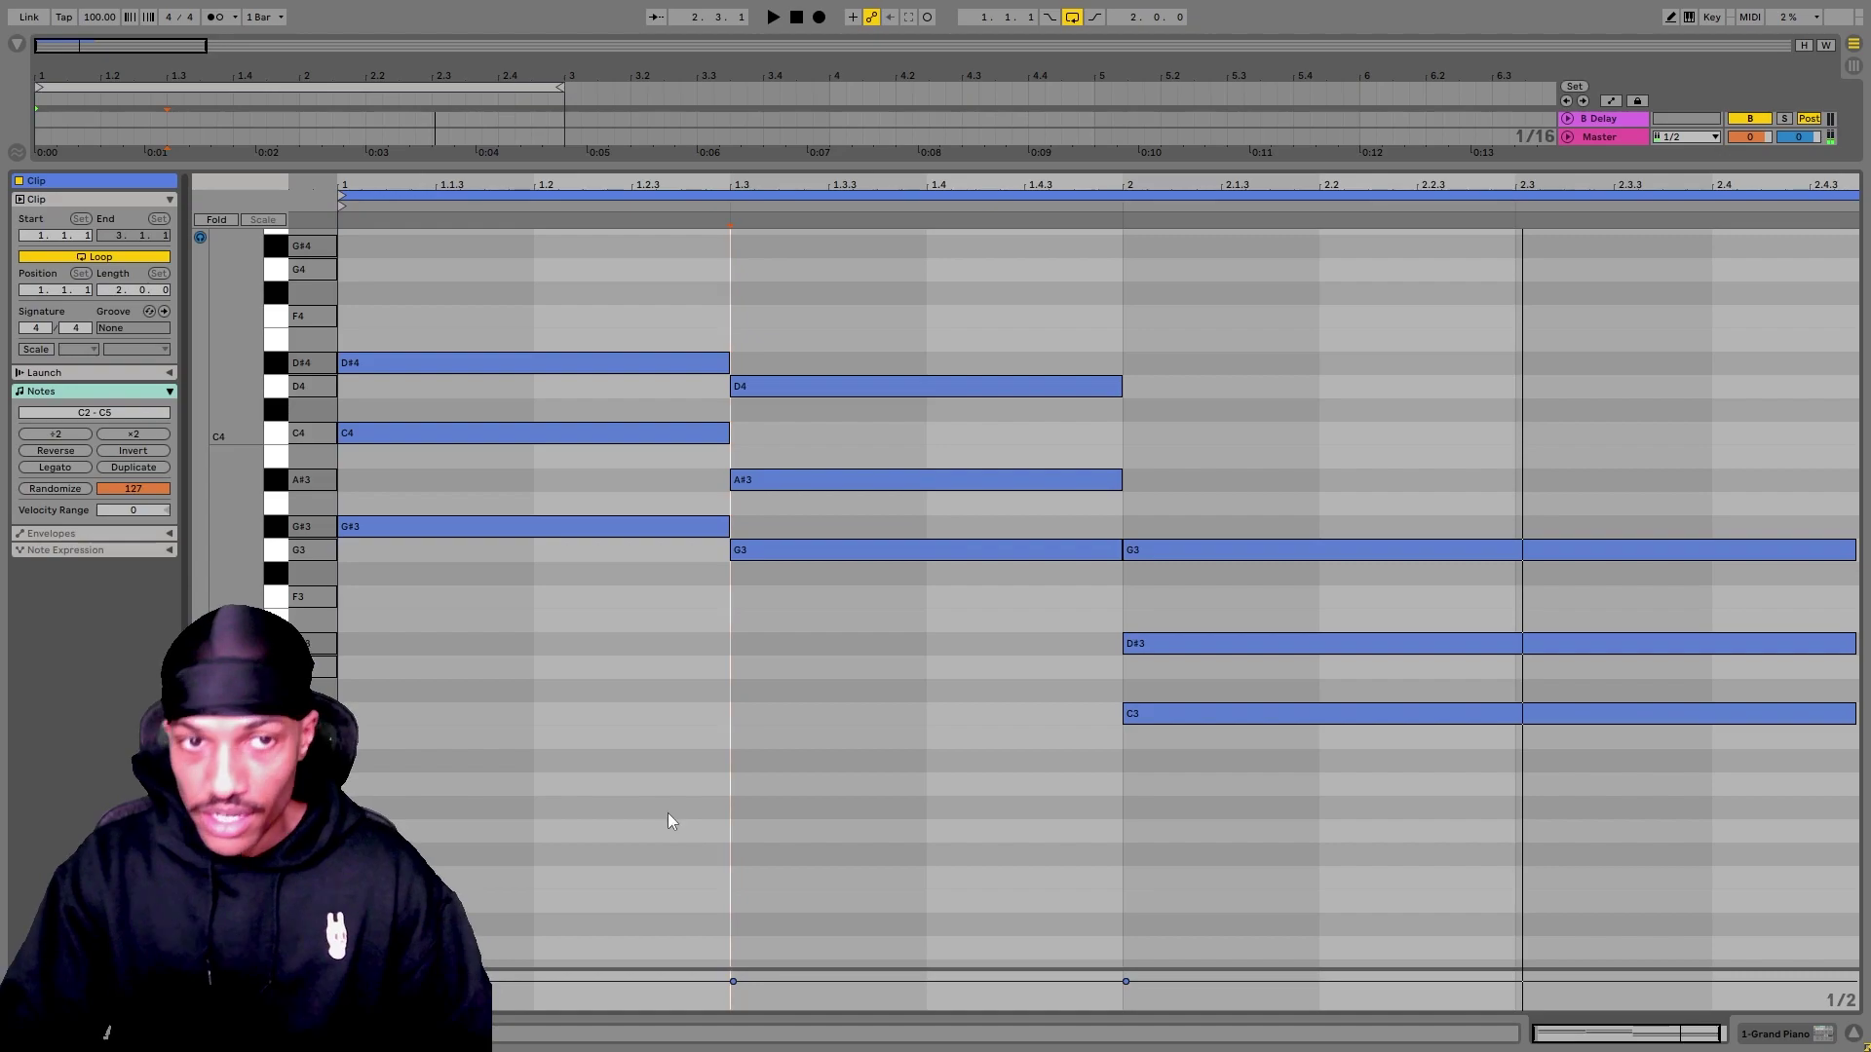
Copy the top notes of the first two chords upward to add G4 to the first and F4 to the second
scroll(669, 820, up, 2)
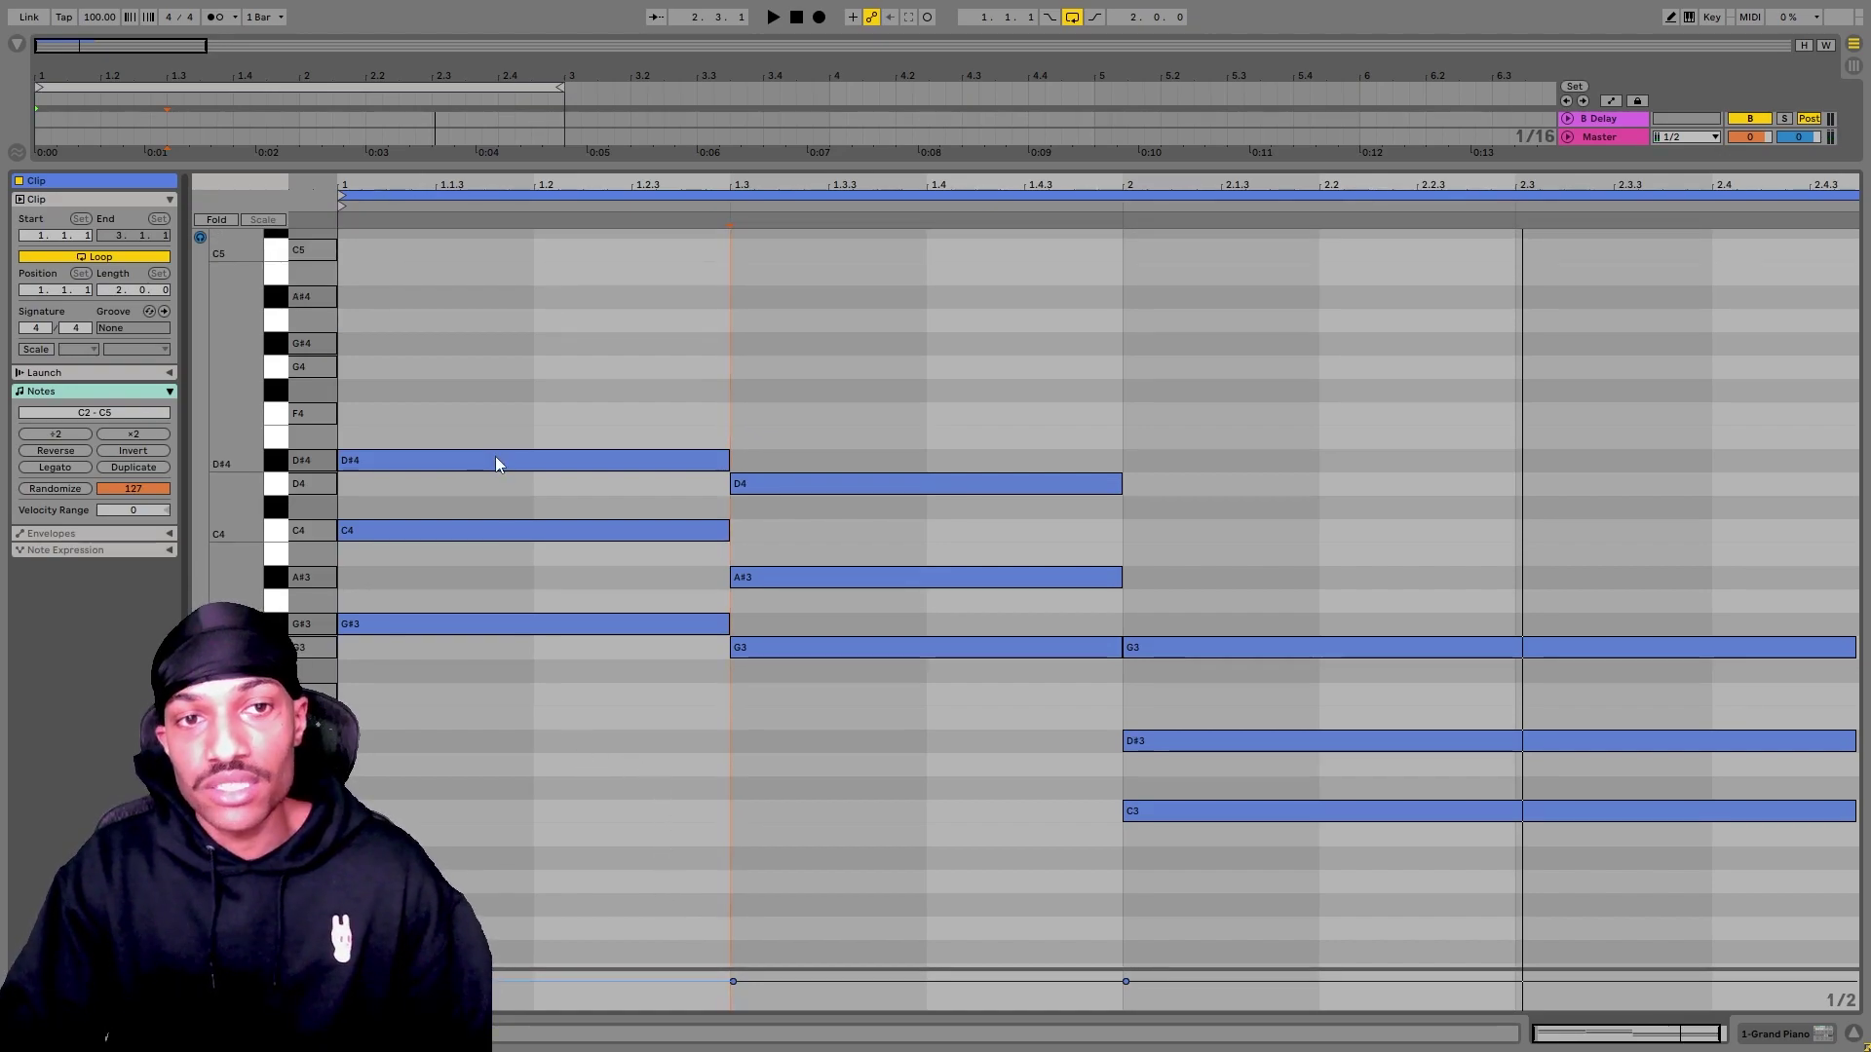
drag(487, 456, 493, 417)
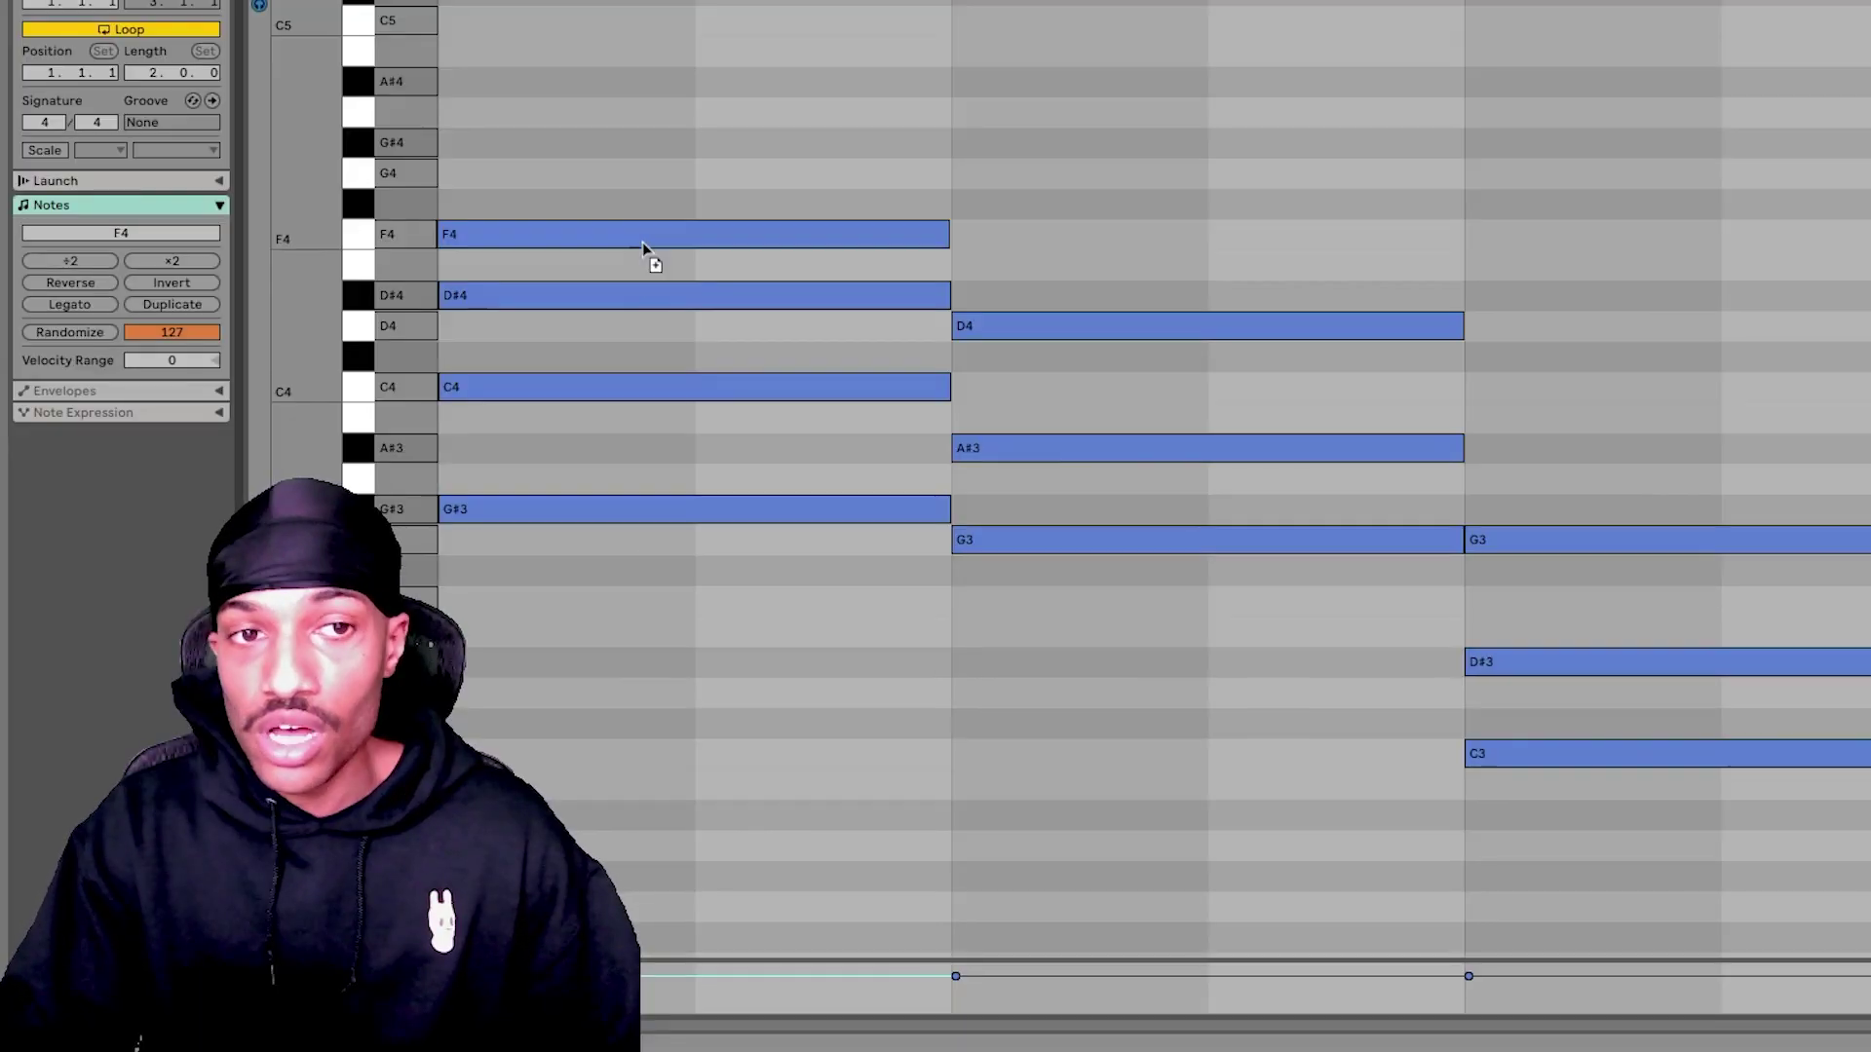
drag(641, 242, 643, 182)
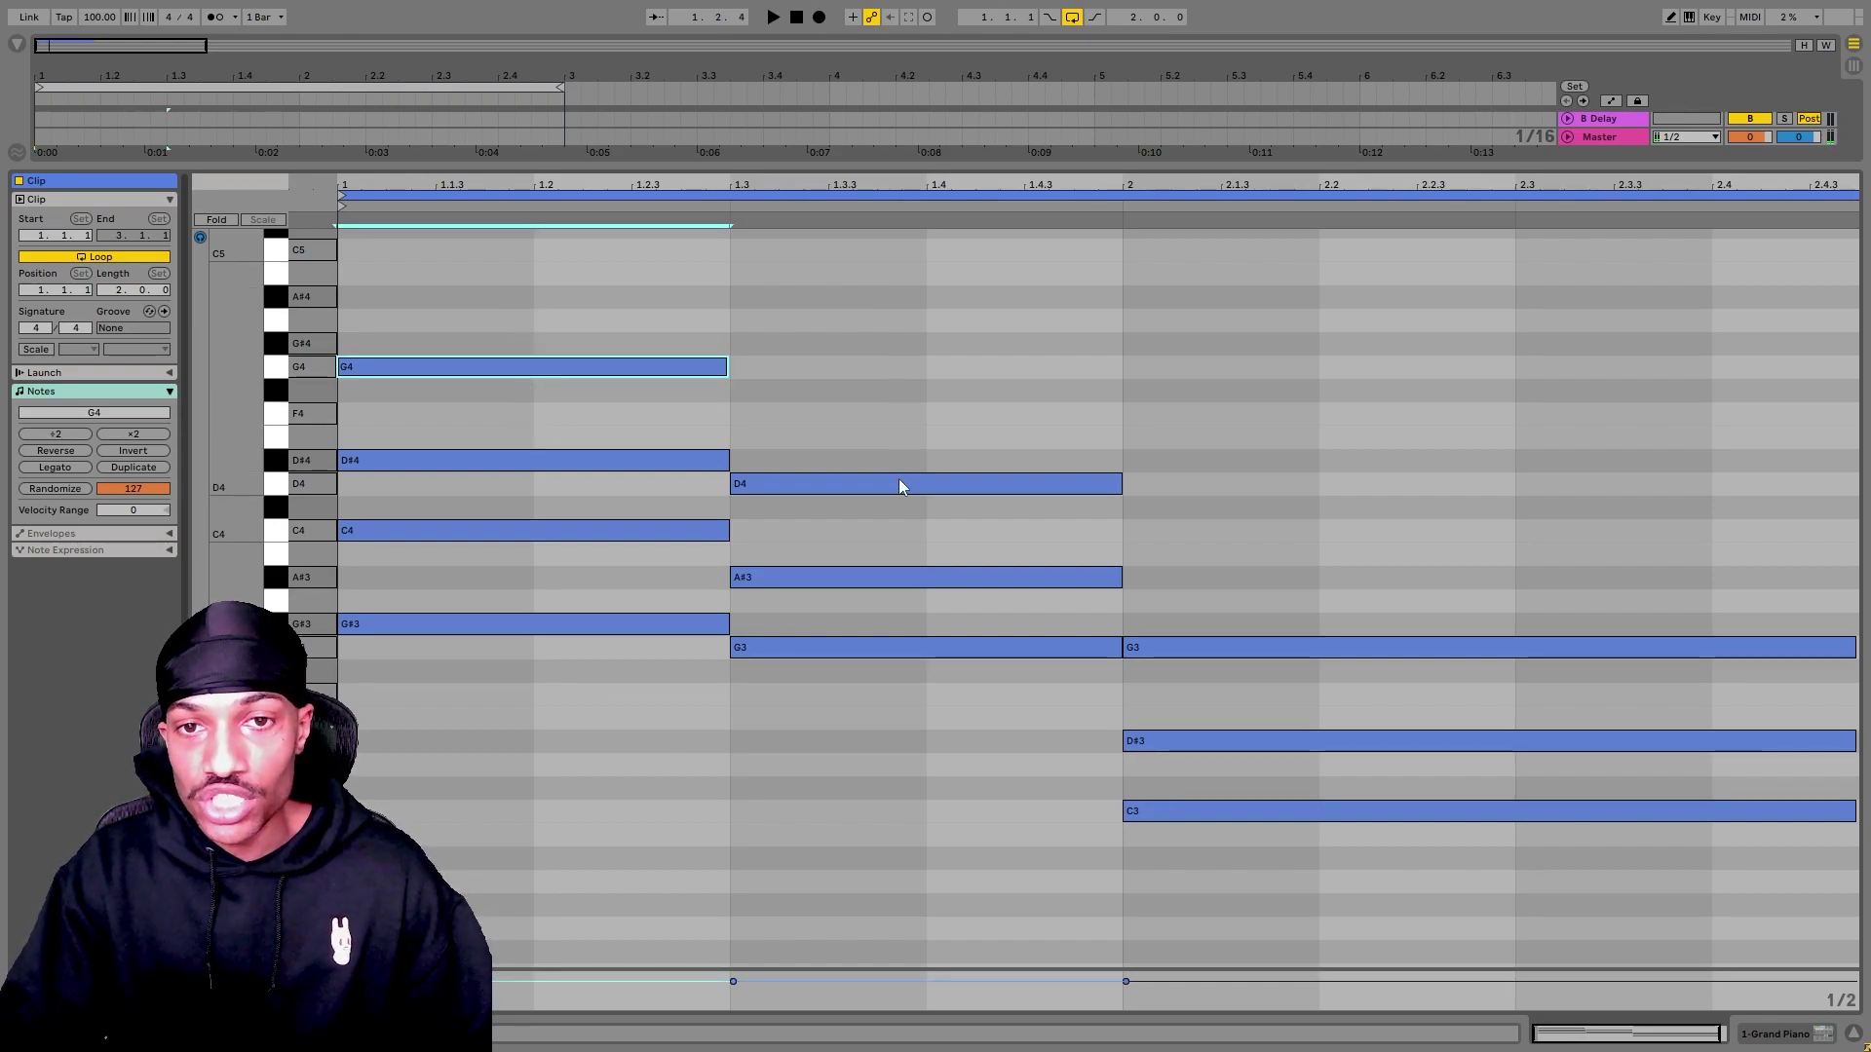
drag(899, 479, 897, 413)
drag(899, 292, 883, 848)
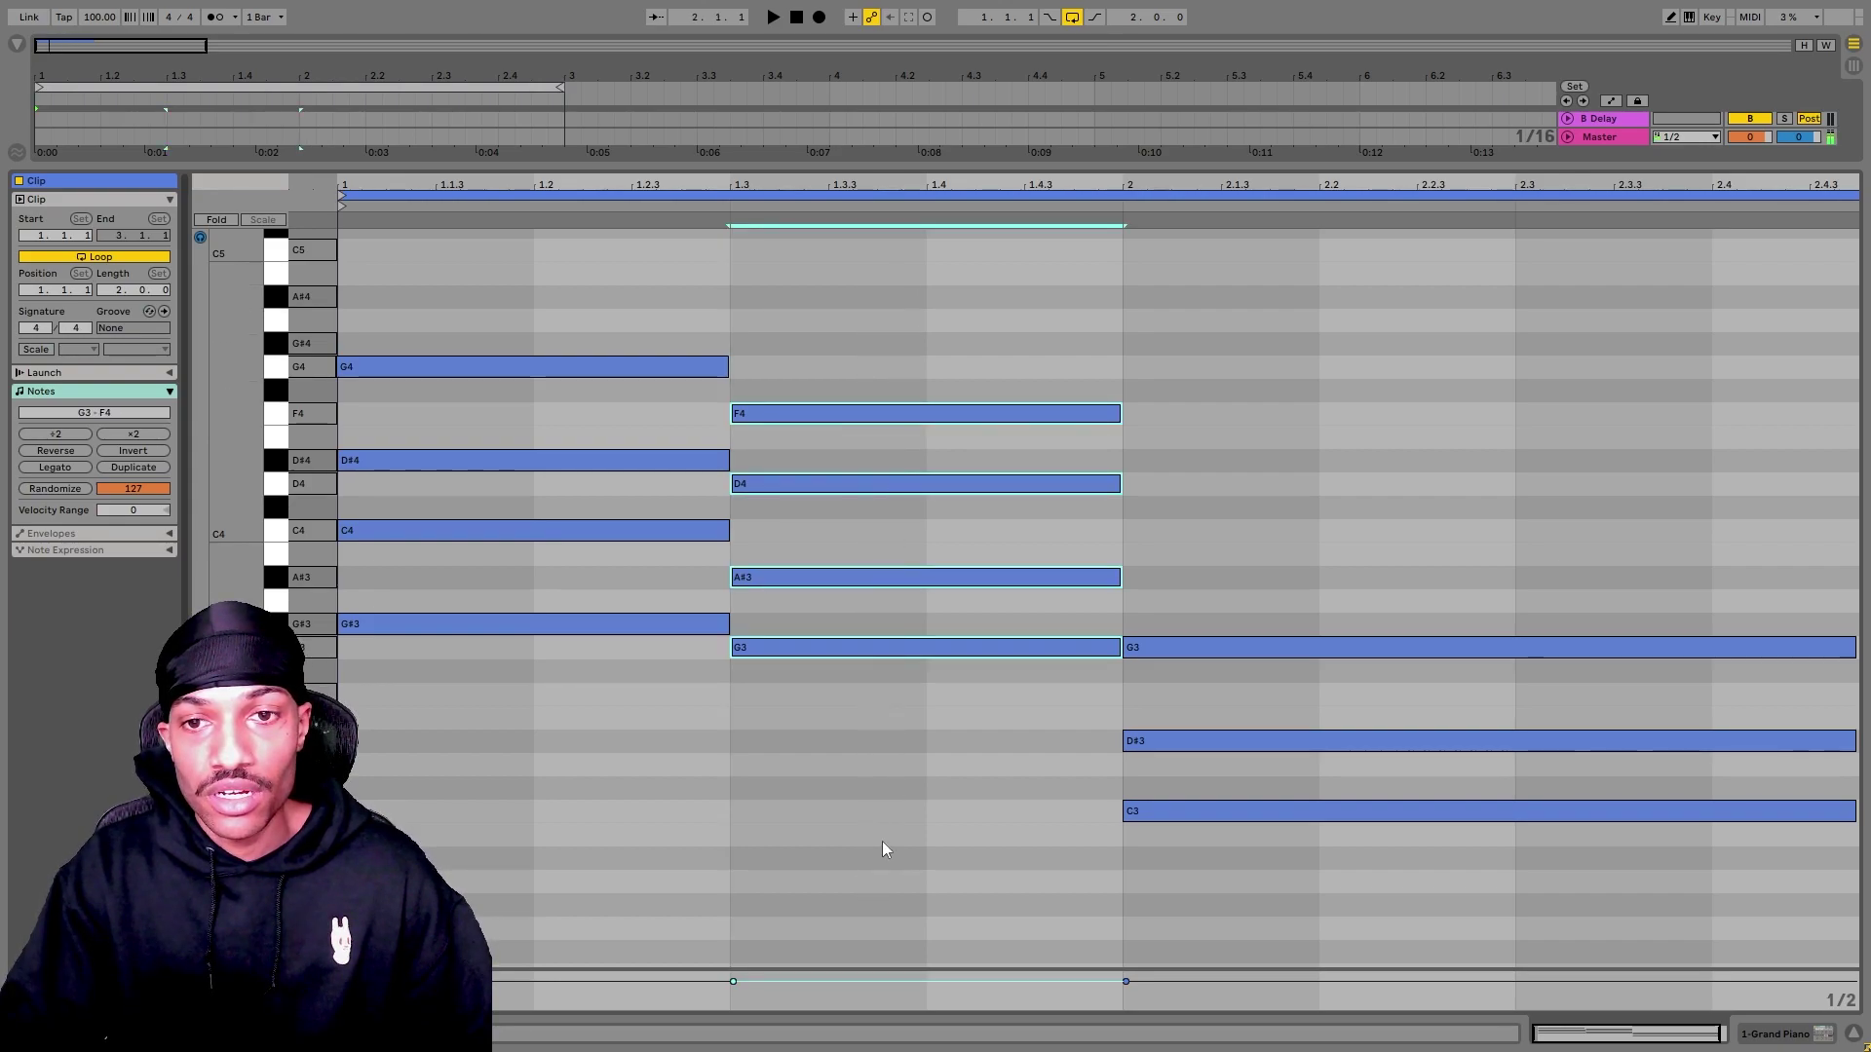
Copy notes within the third chord to add A#3 and D4 above its G3
click(1344, 624)
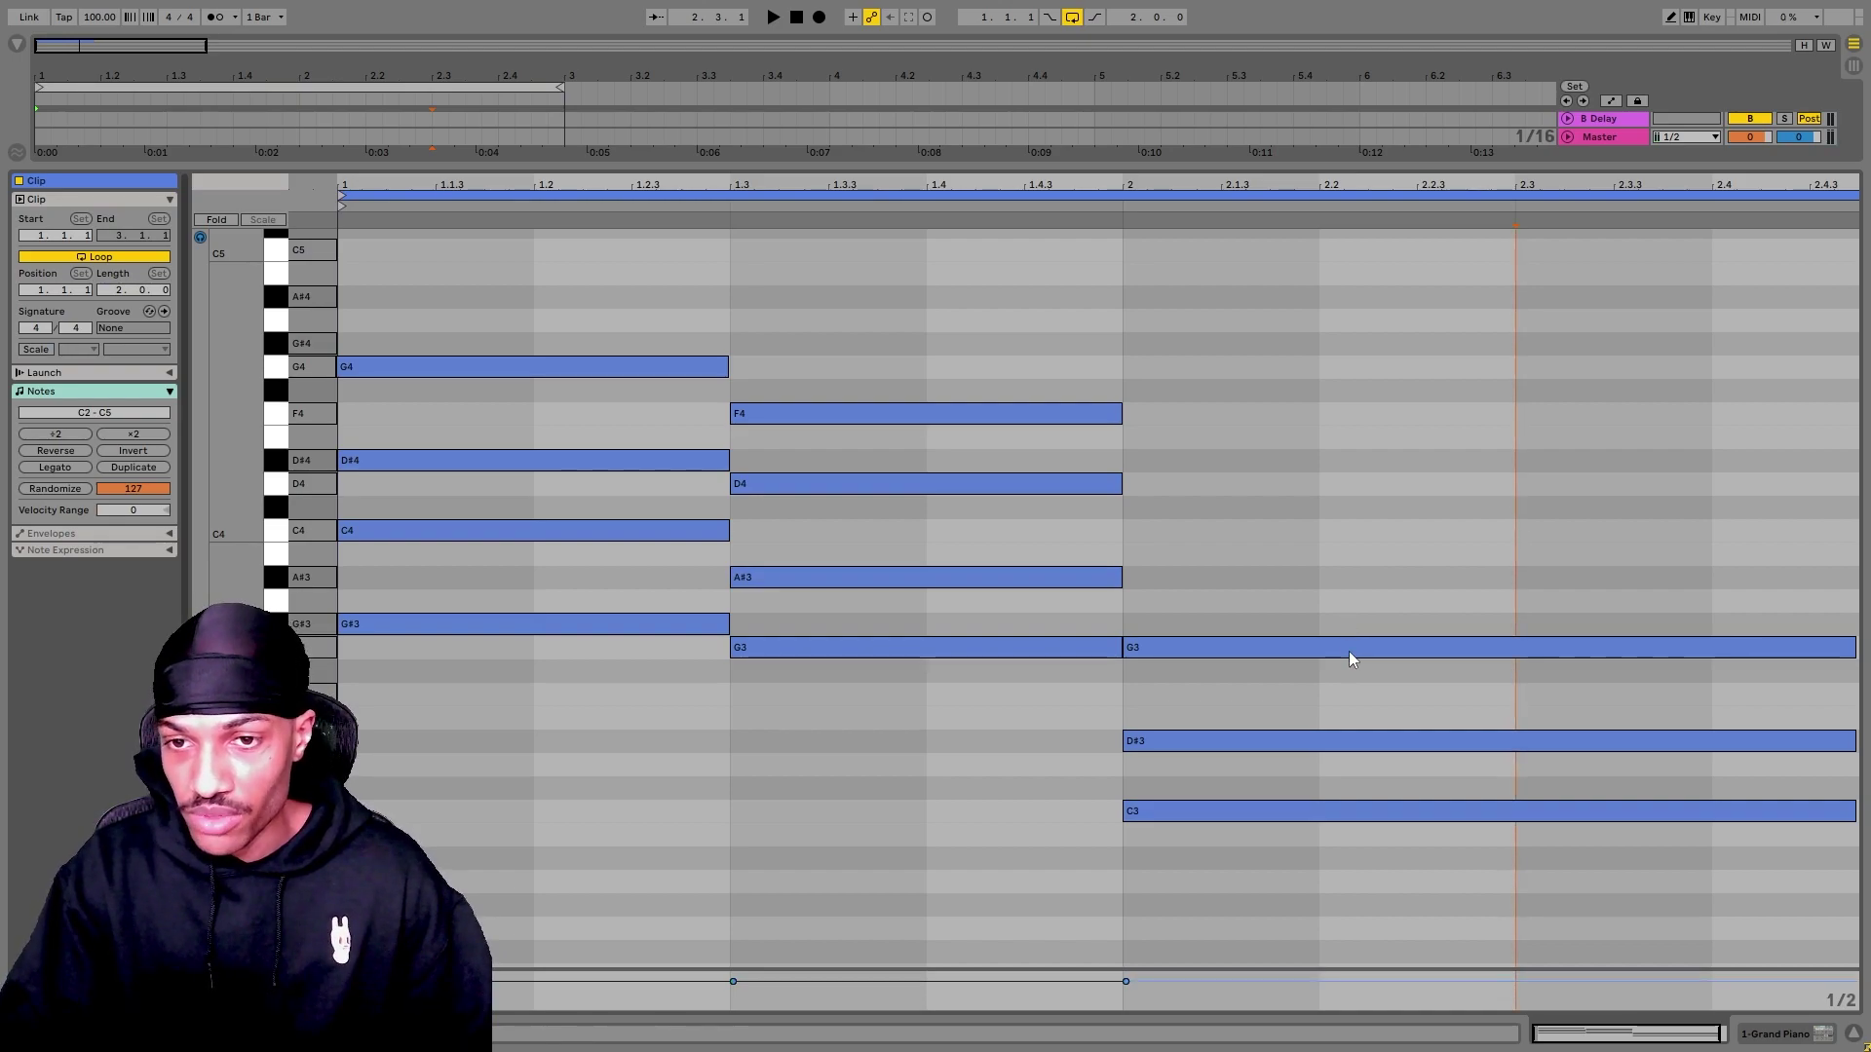
drag(1349, 651, 1349, 489)
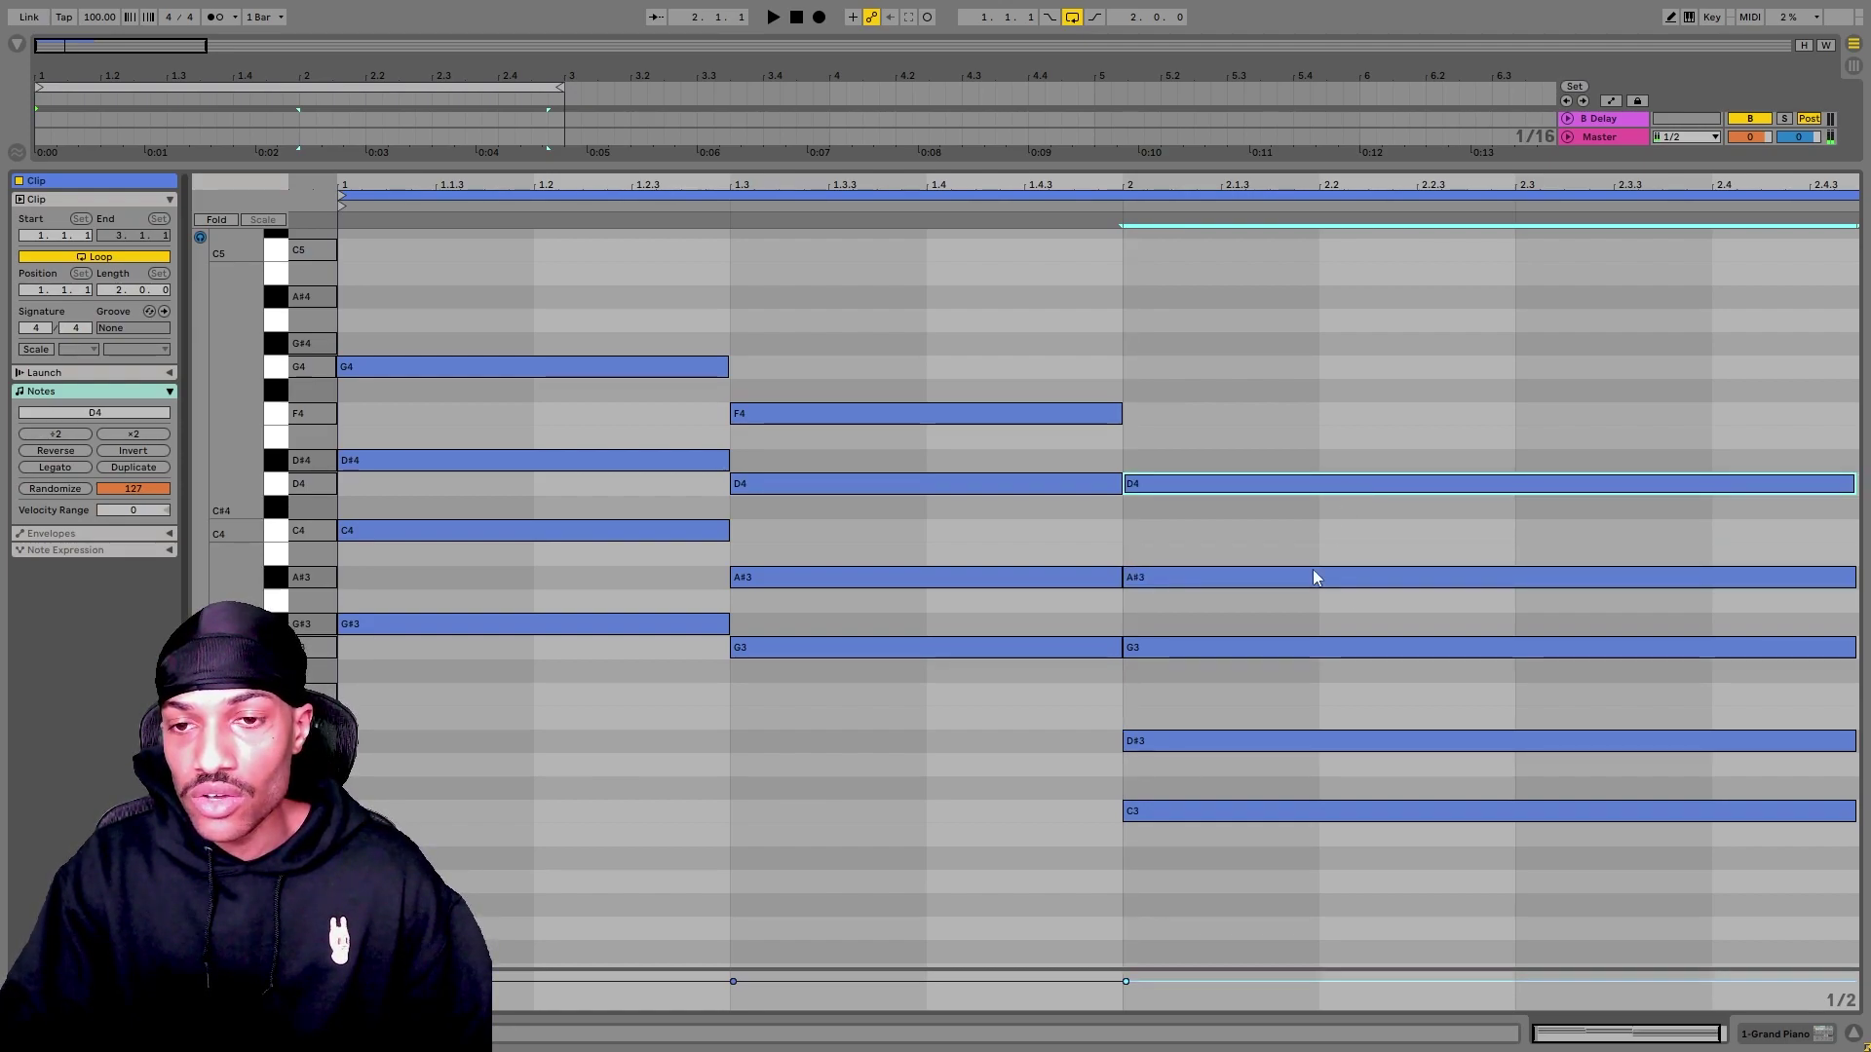
drag(1326, 289, 1367, 967)
click(920, 942)
Double the D#4 and D4 of the first two chords an octave lower, and the third chord's D#3 an octave higher
scroll(741, 760, up, 1)
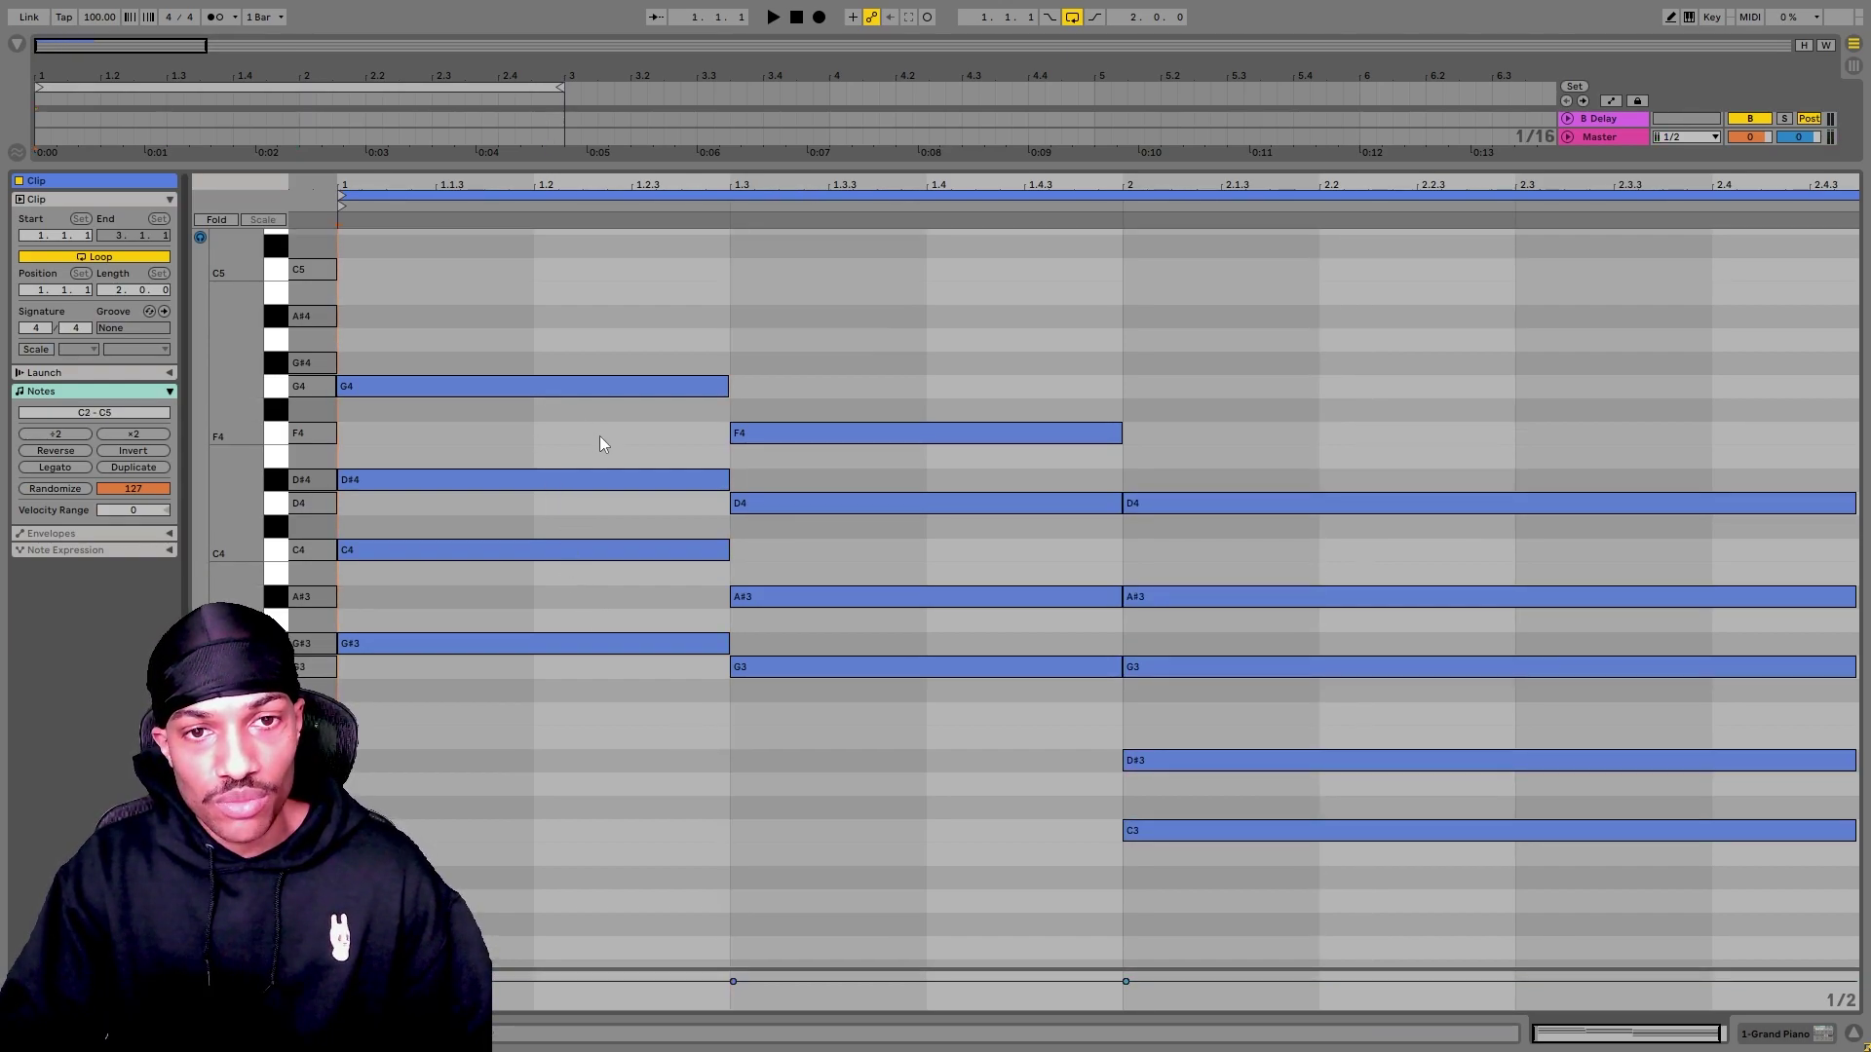
drag(600, 446, 635, 507)
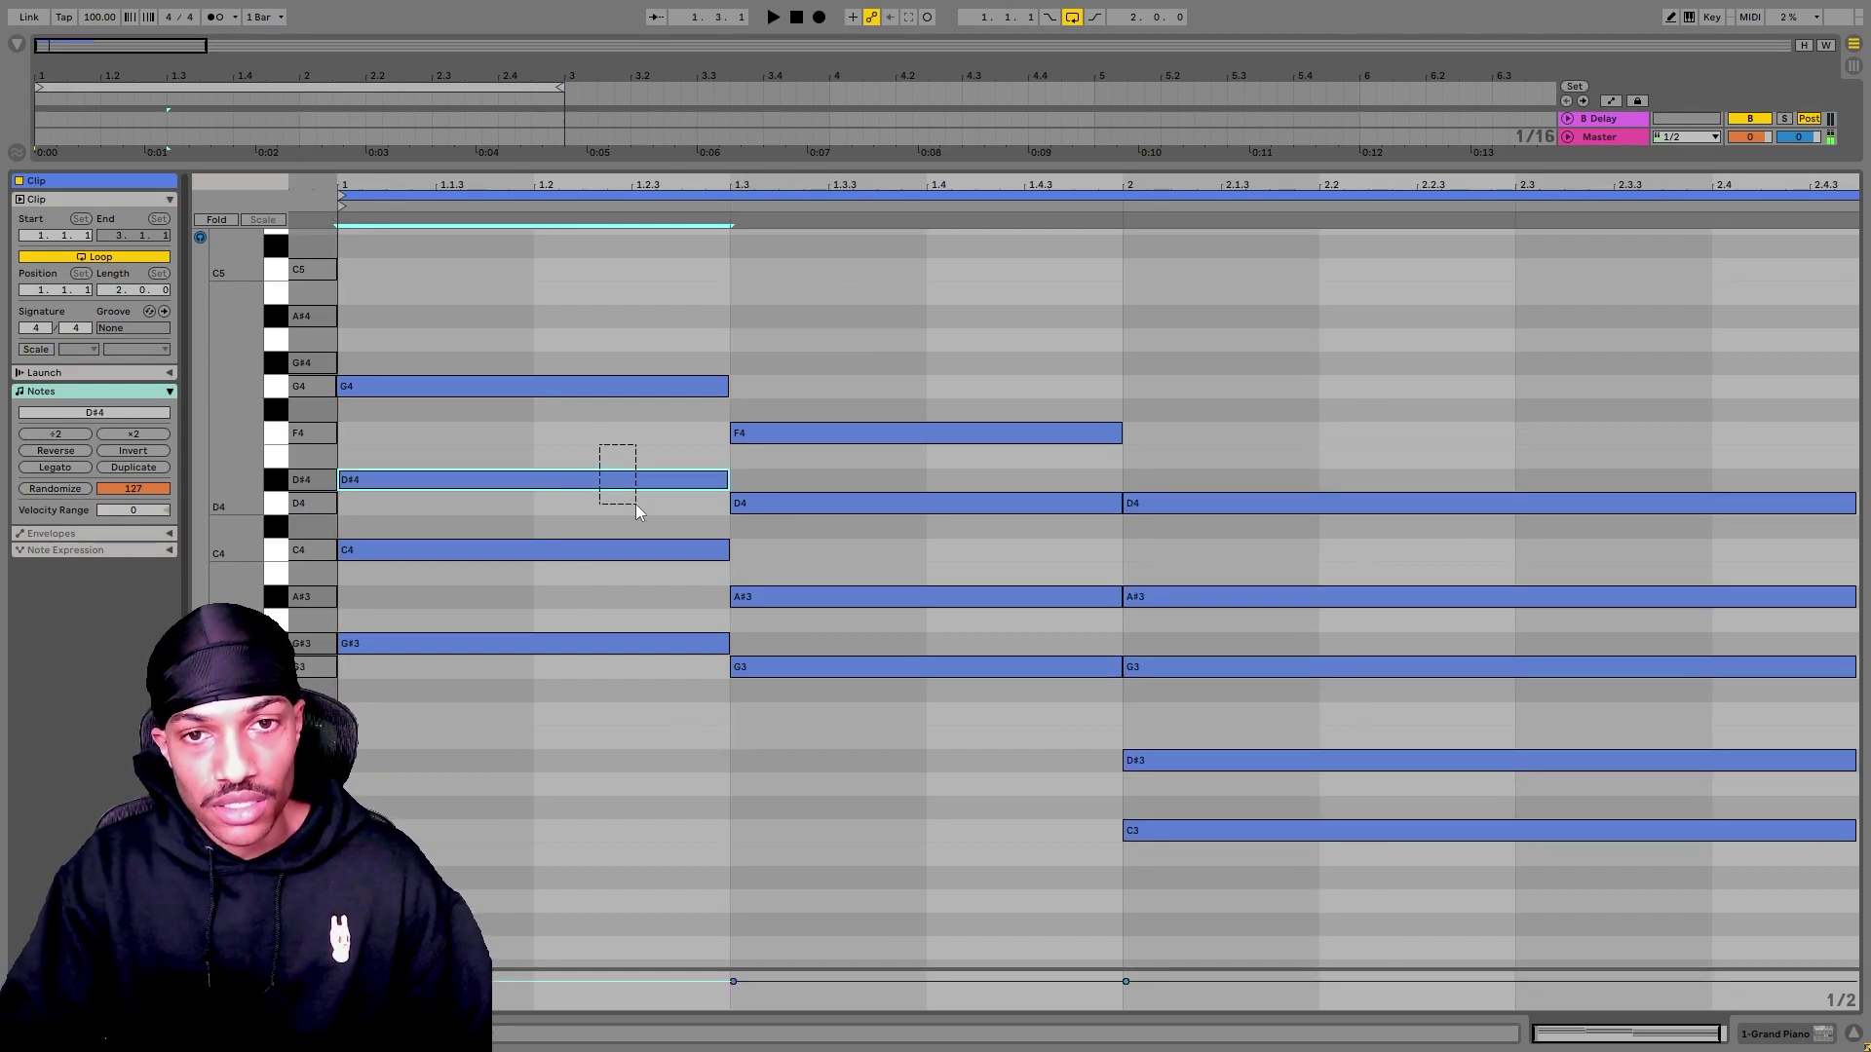
shift+click(838, 503)
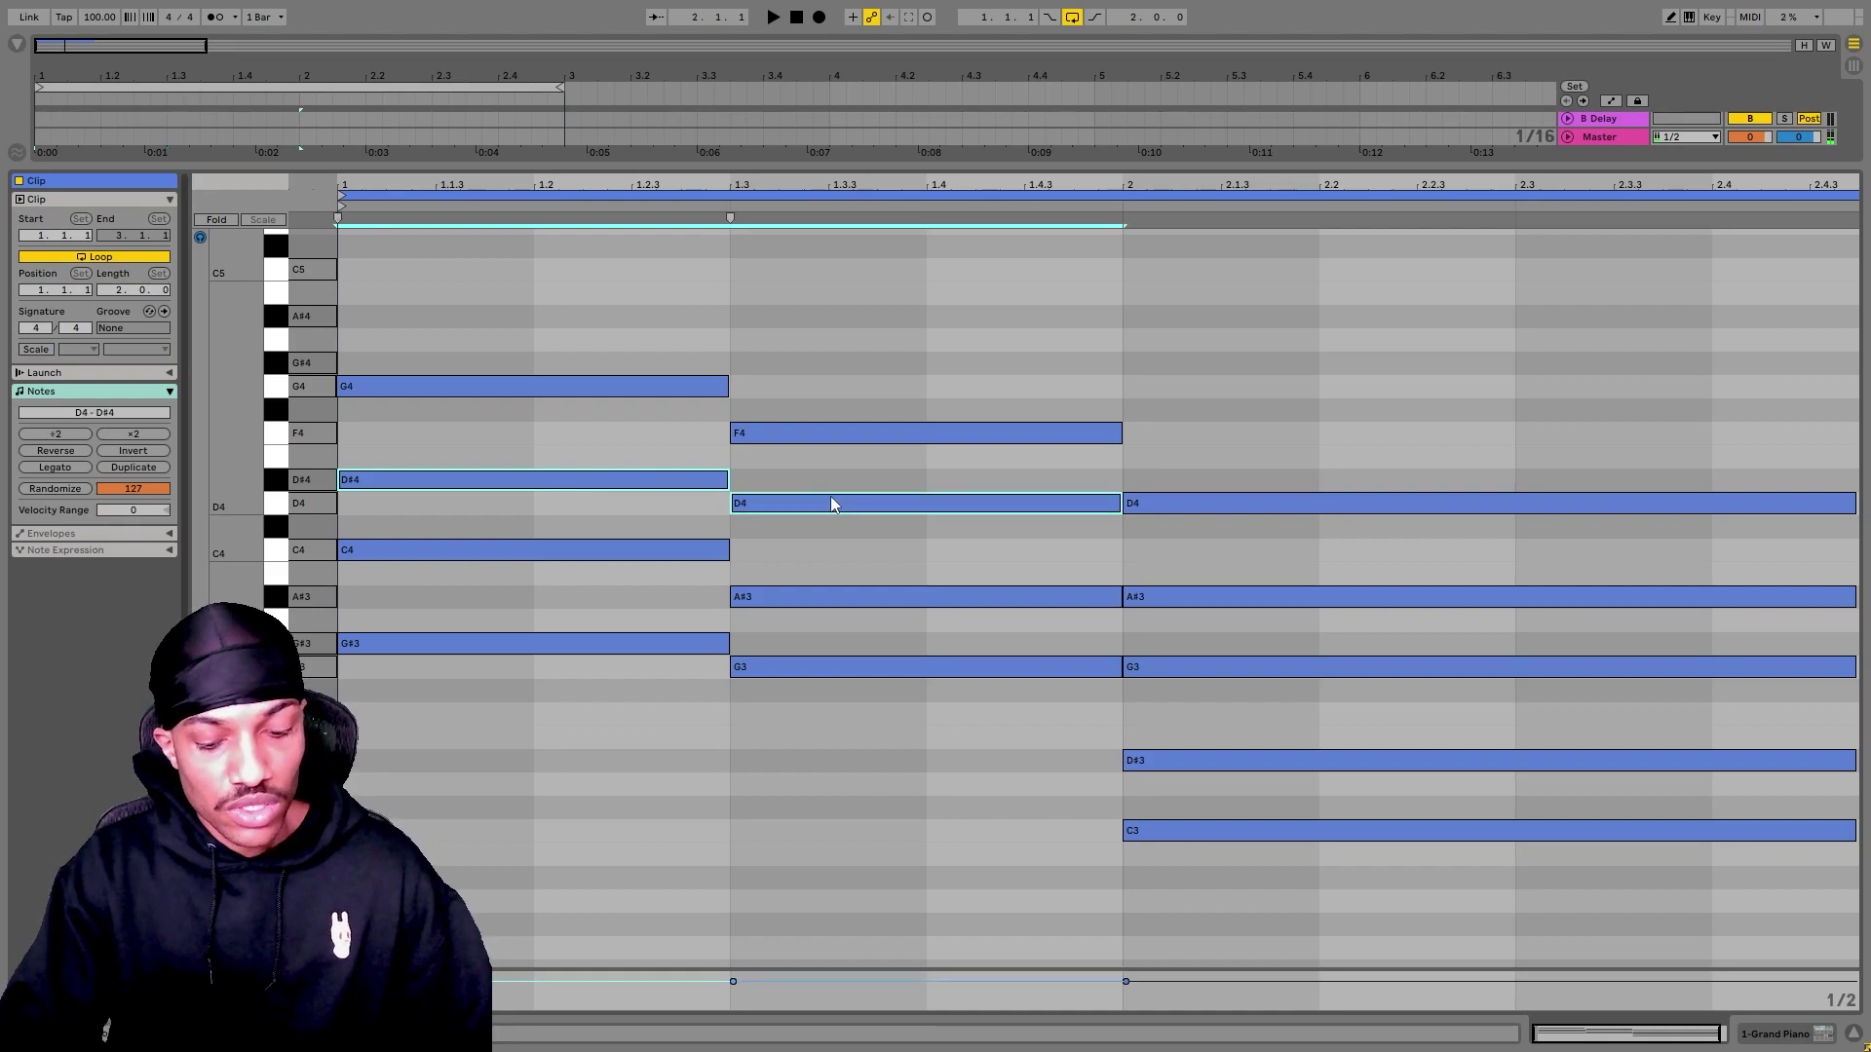
key(shift+Down)
mouse_move(607, 704)
mouse_down()
mouse_move(975, 844)
mouse_move(886, 871)
mouse_up()
scroll(1185, 817, down, 1)
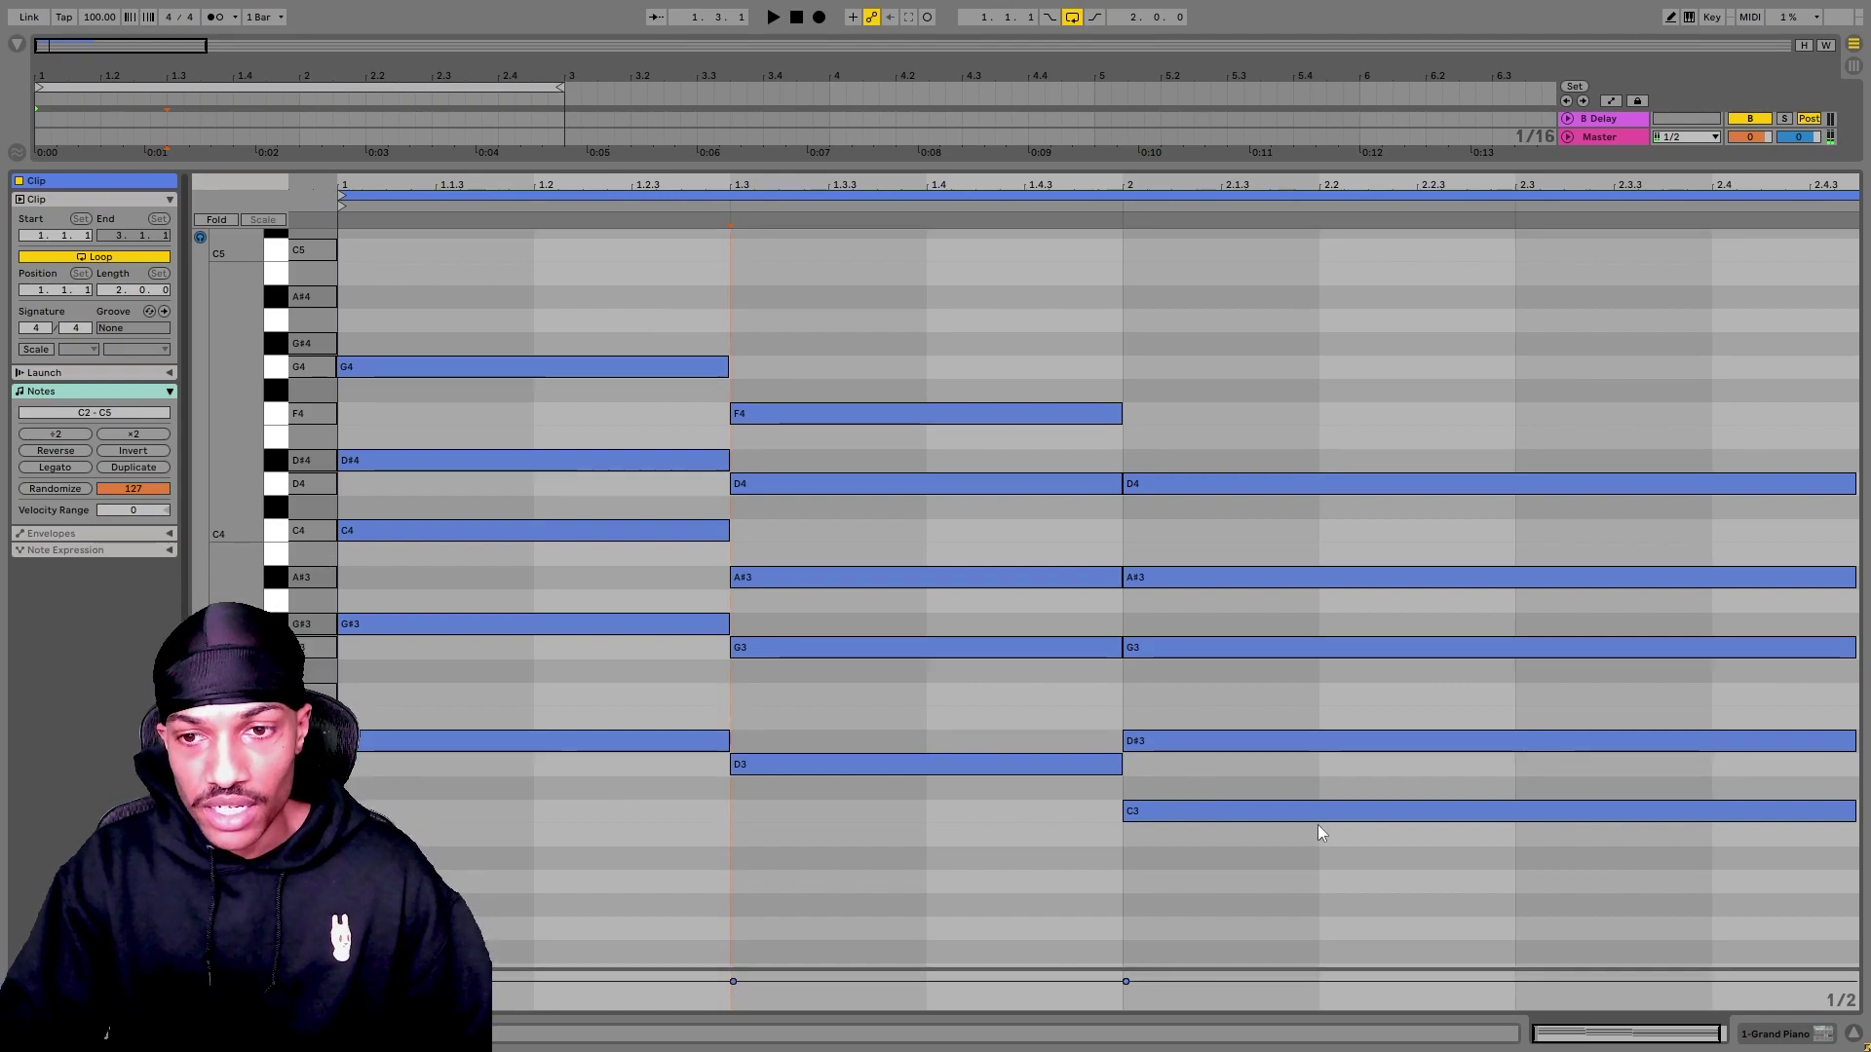
click(1325, 742)
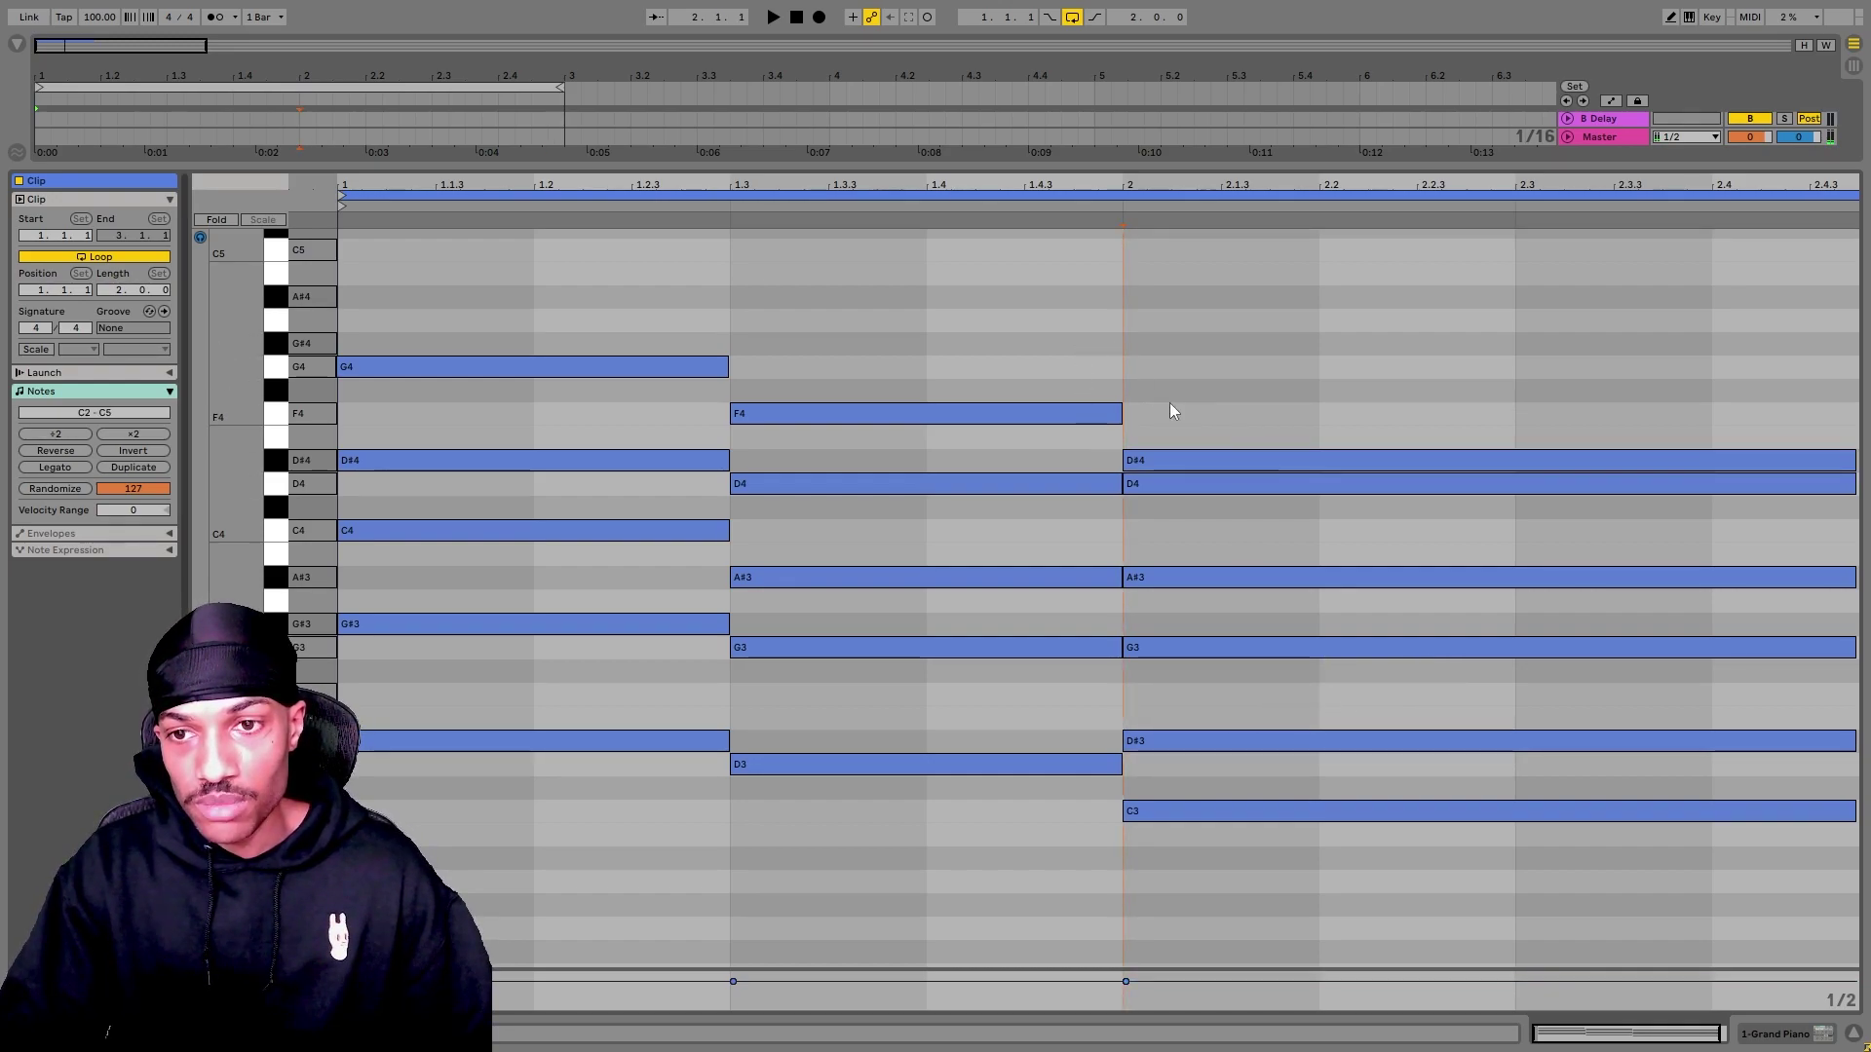
scroll(1137, 687, up, 2)
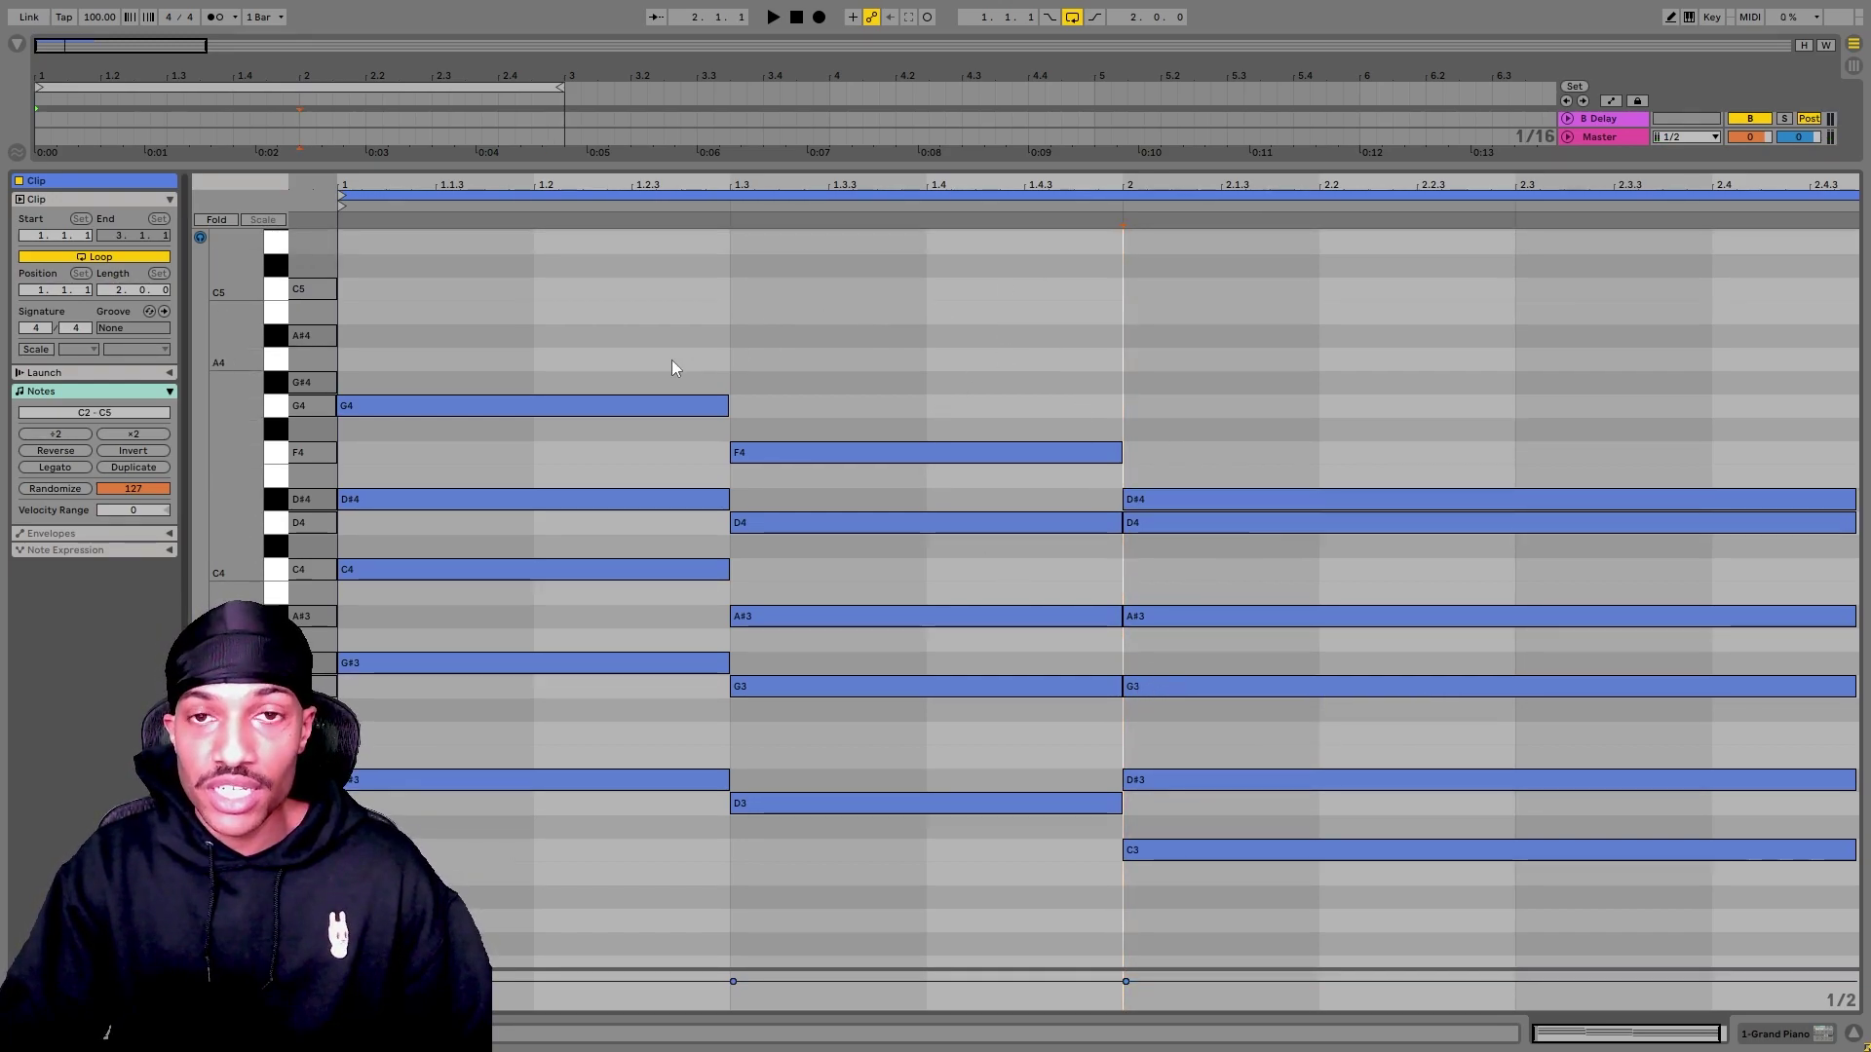
Audition the looping progression while shifting all notes down one octave and back up
key(space)
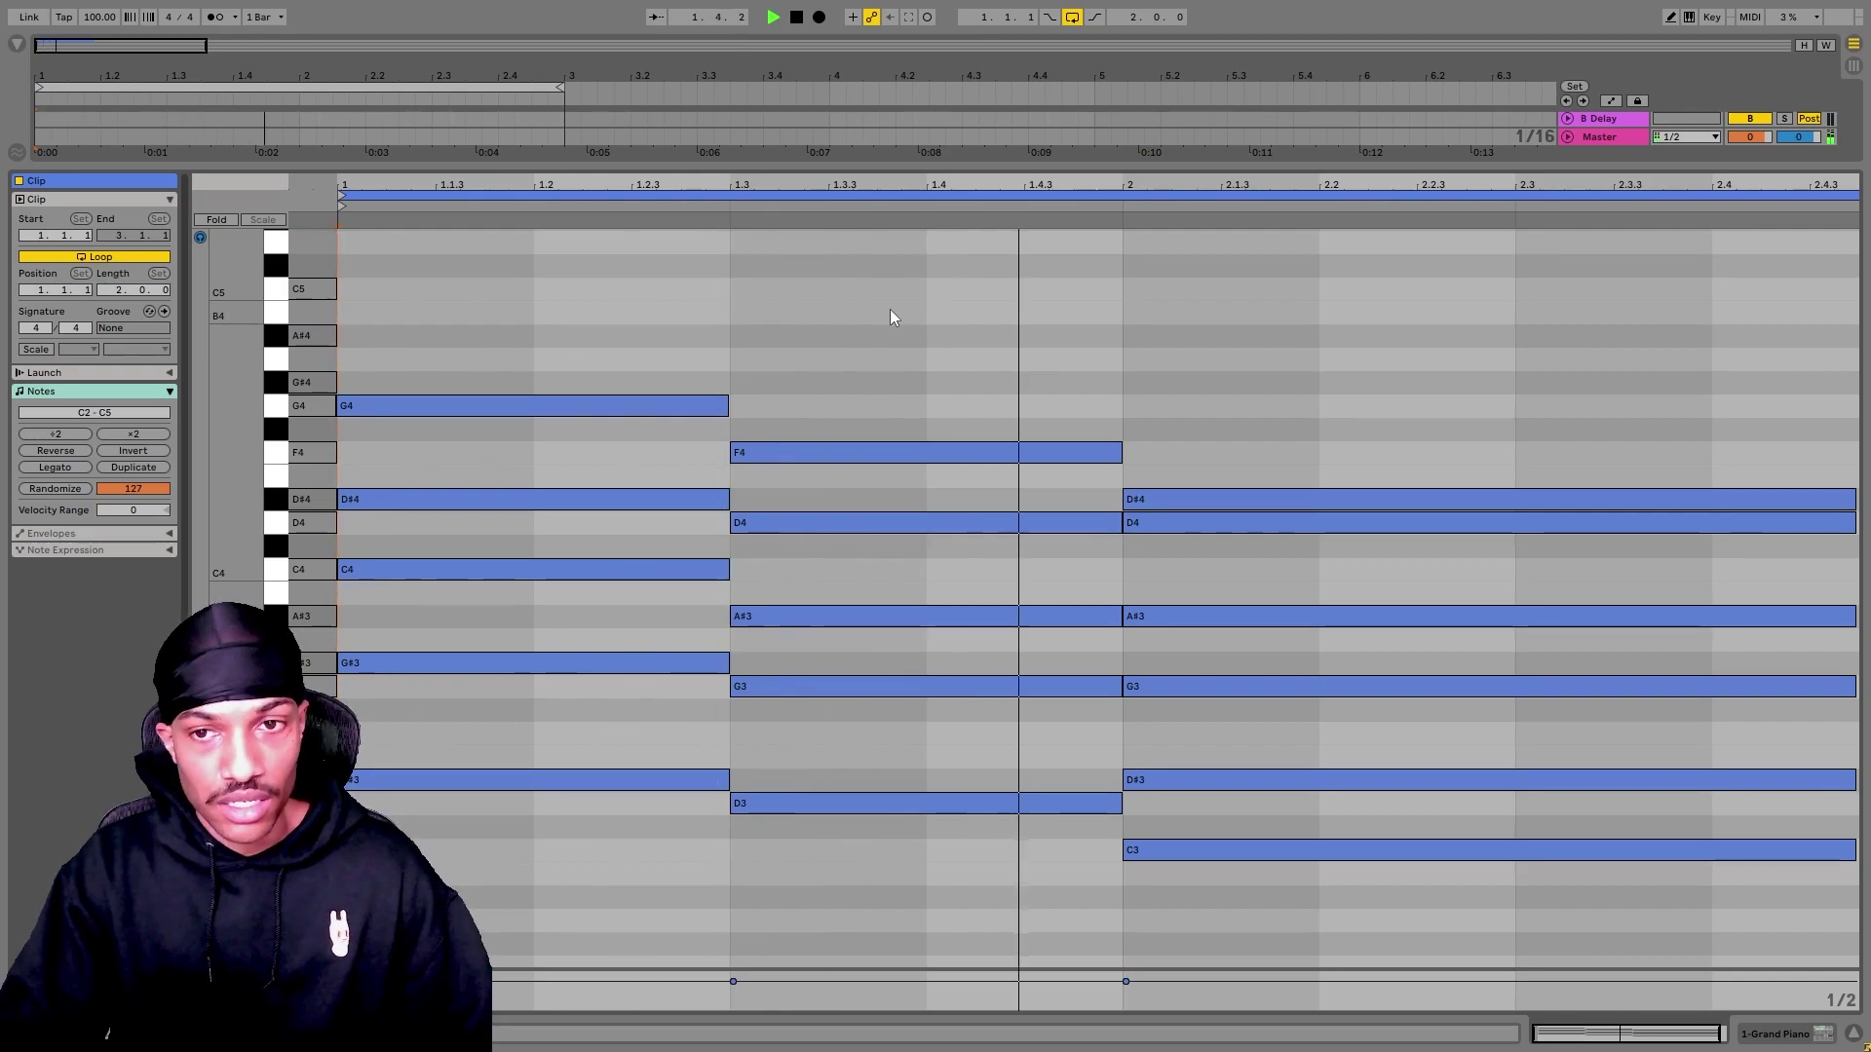
key(ctrl+a)
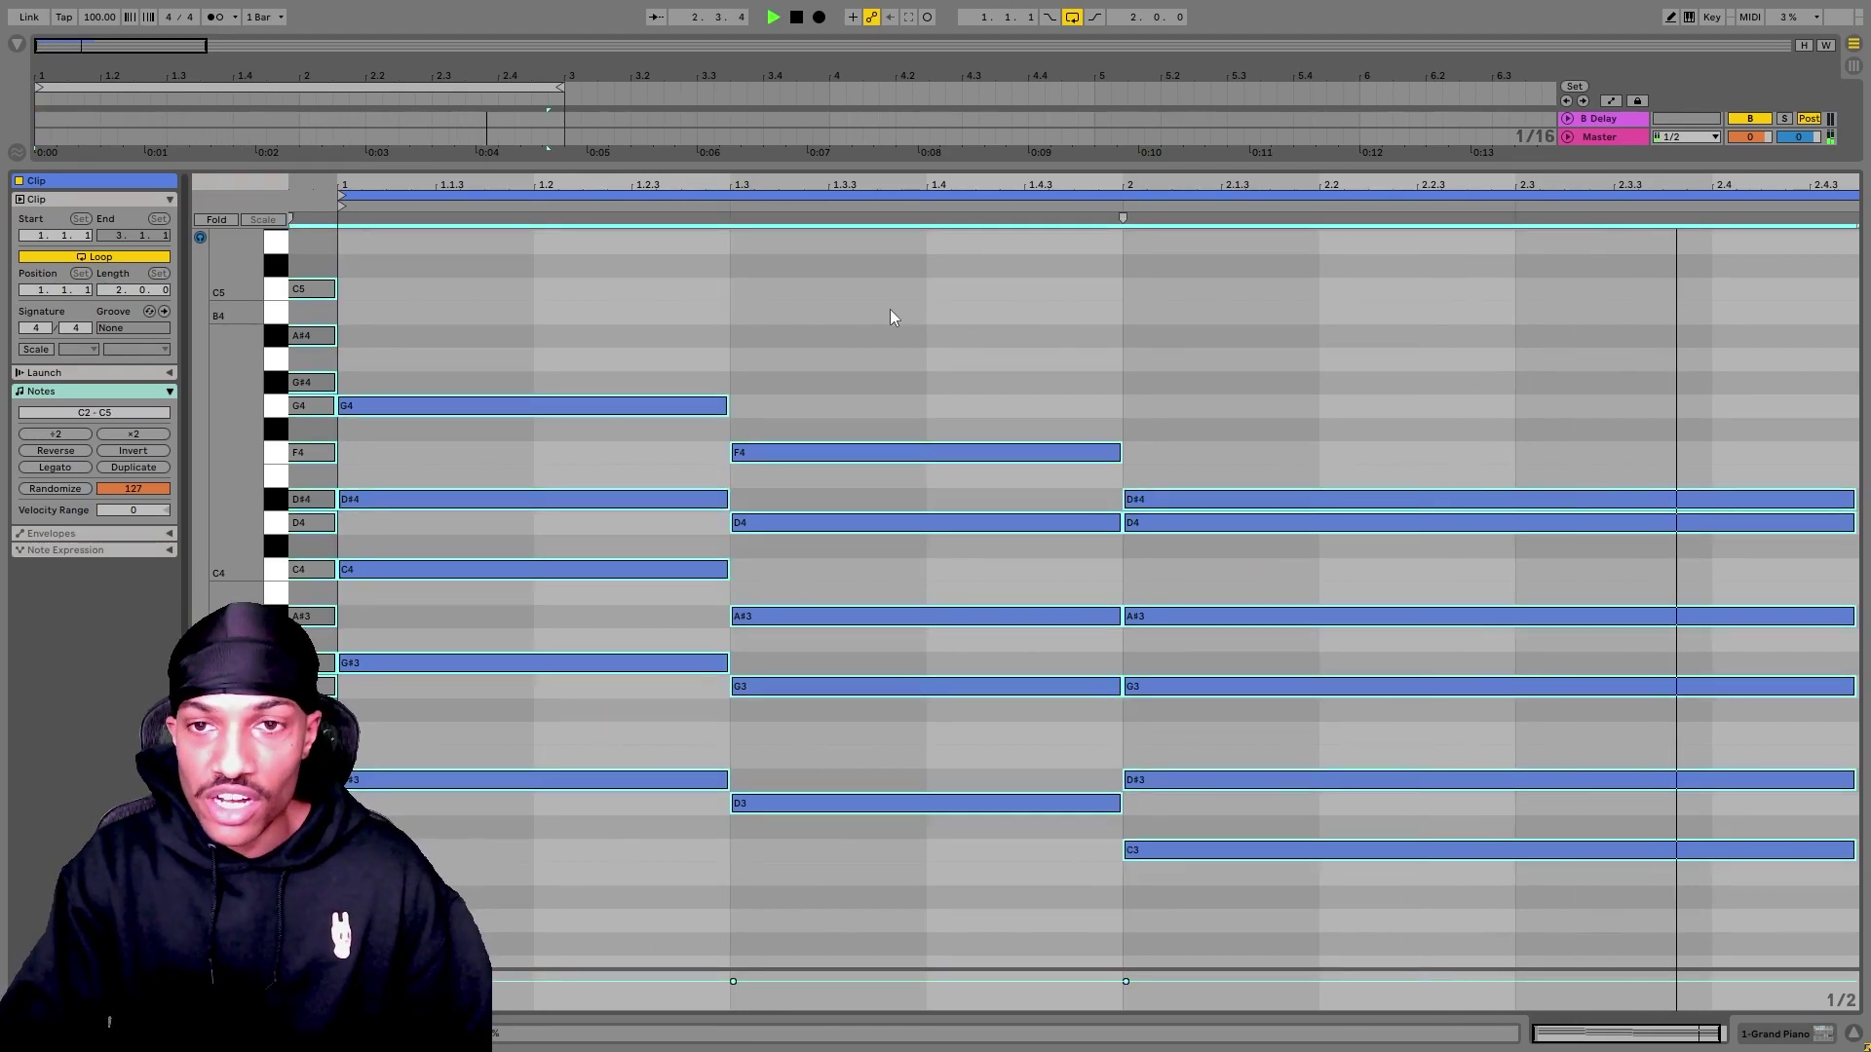
key(shift+Down)
scroll(575, 433, up, 2)
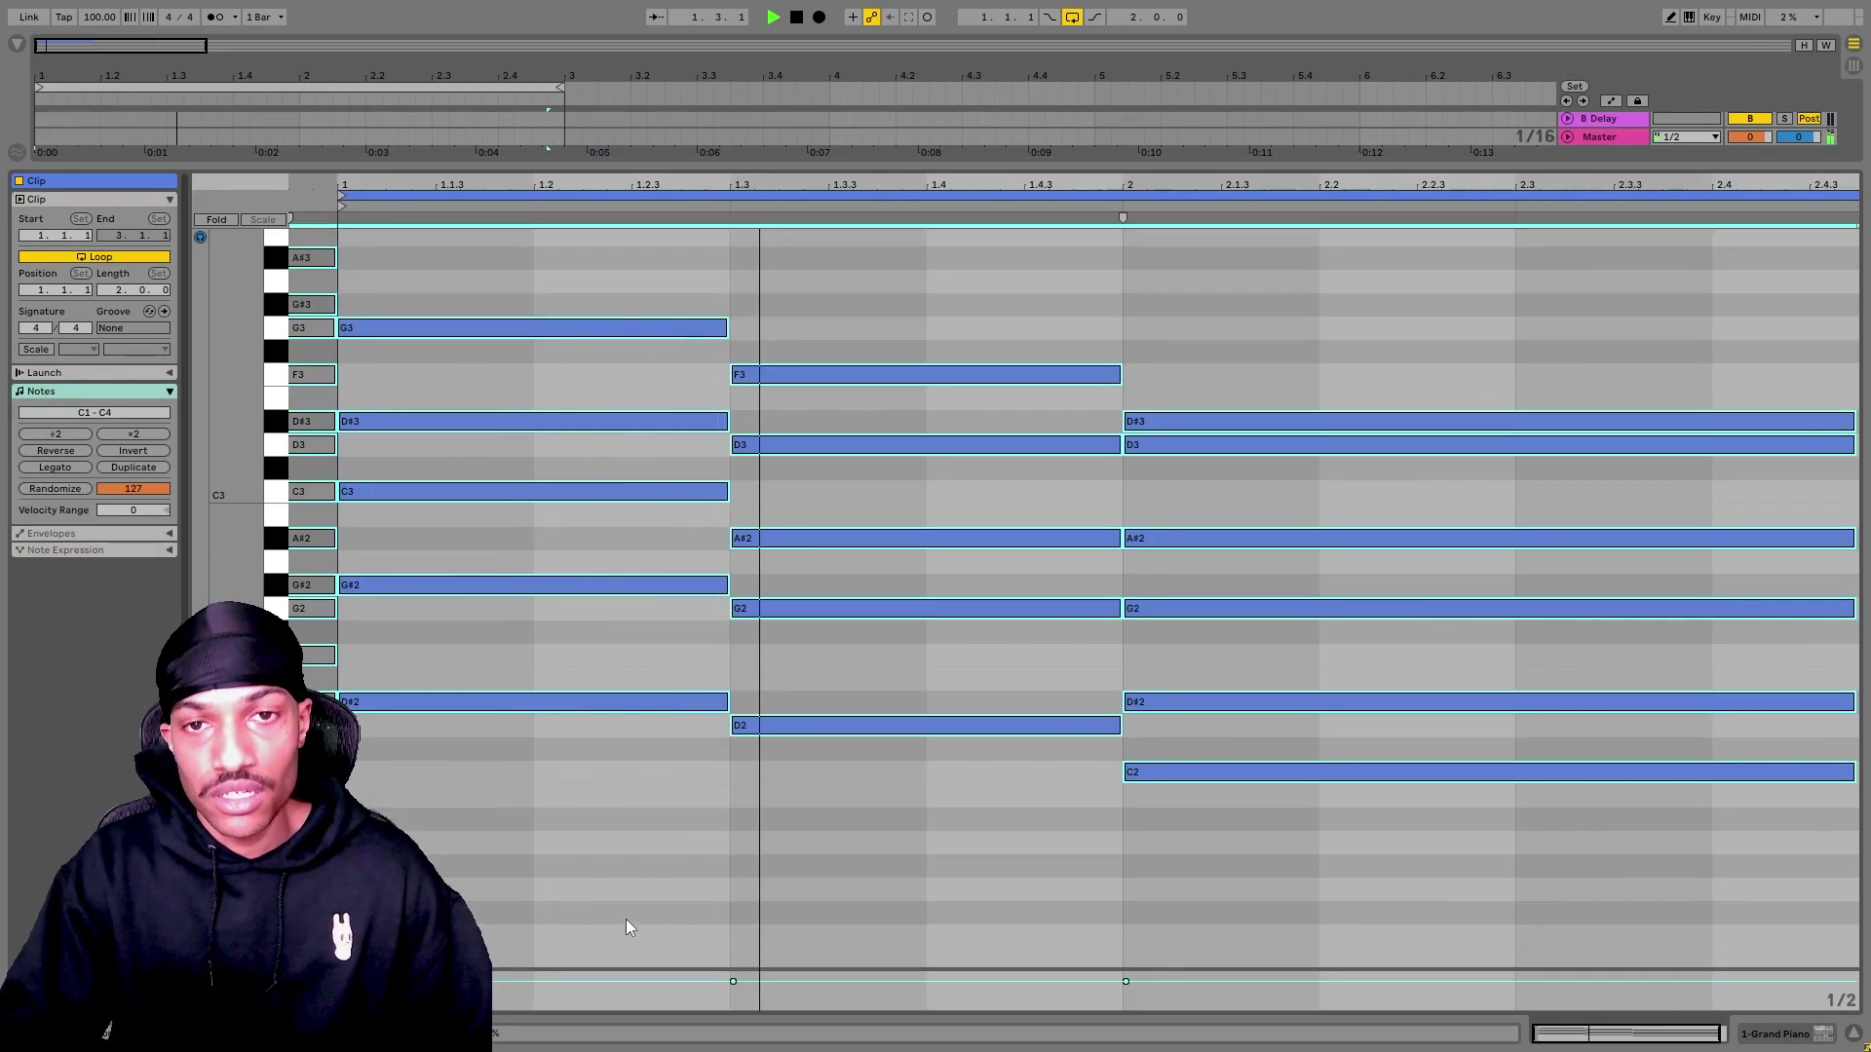
scroll(559, 601, up, 2)
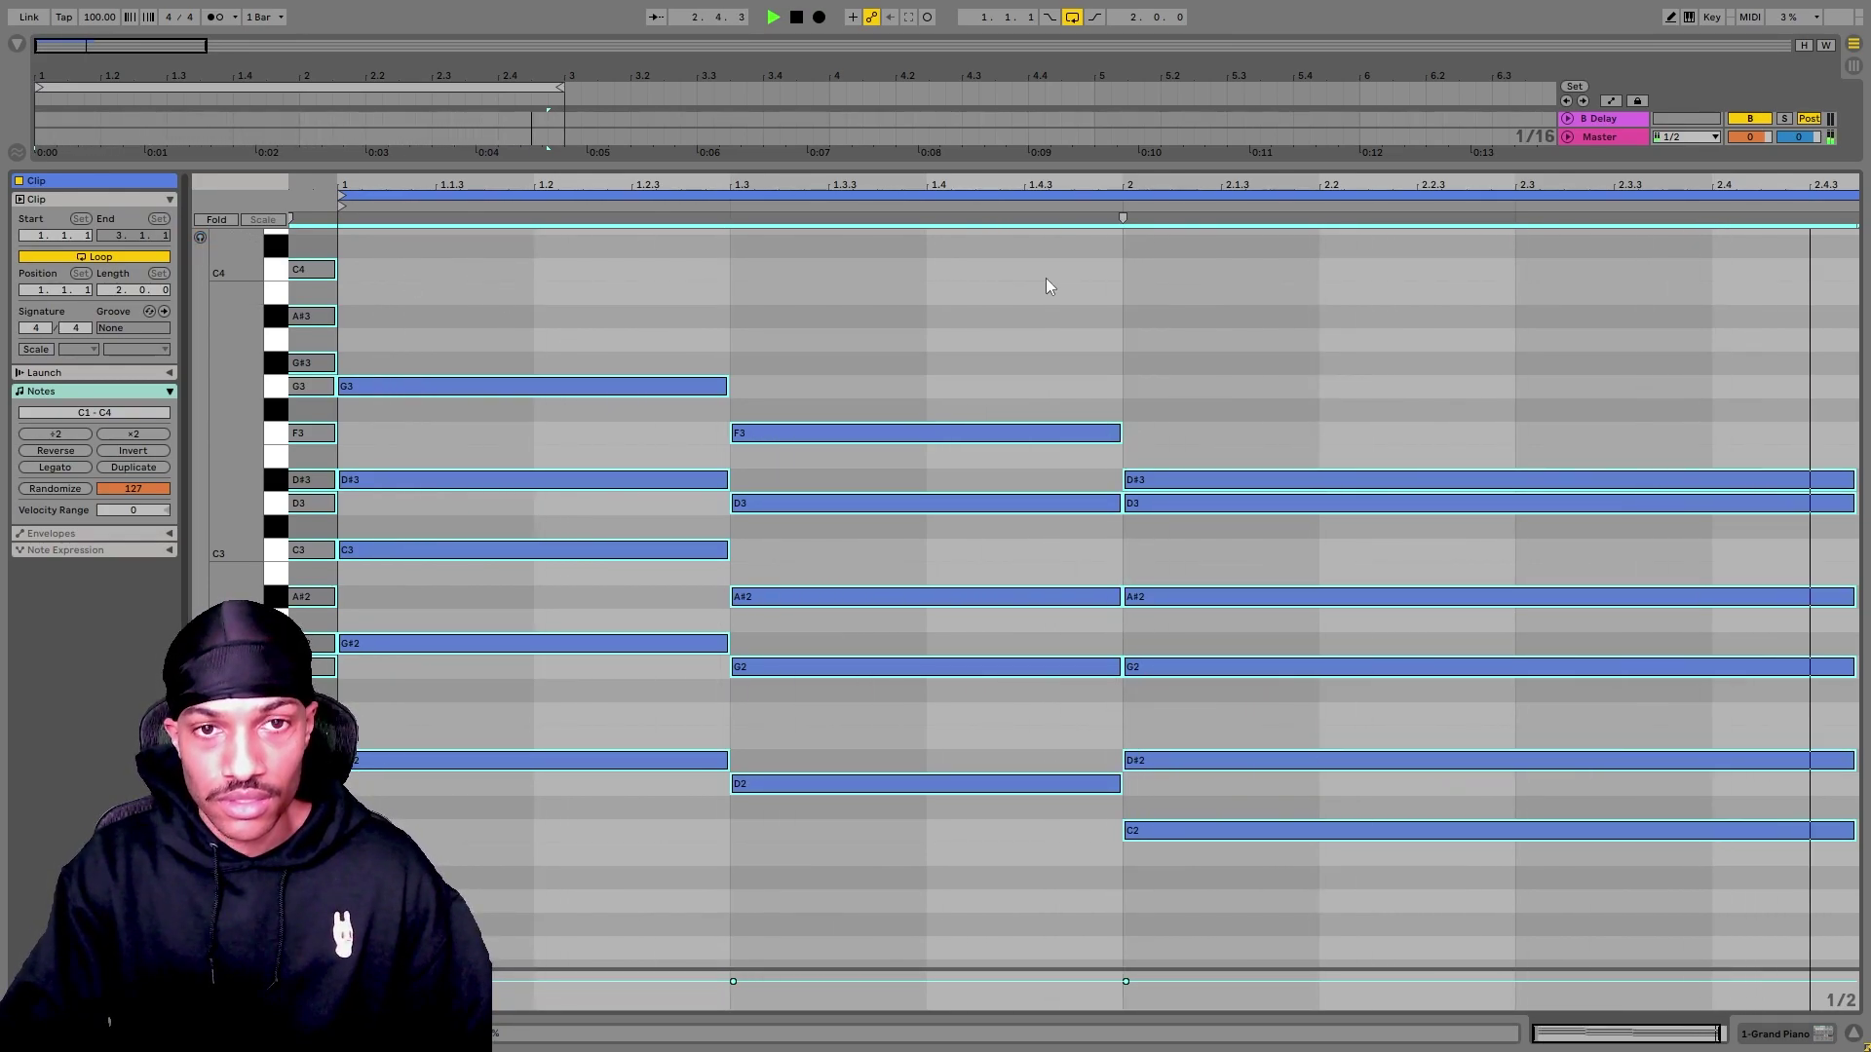
key(shift+Up)
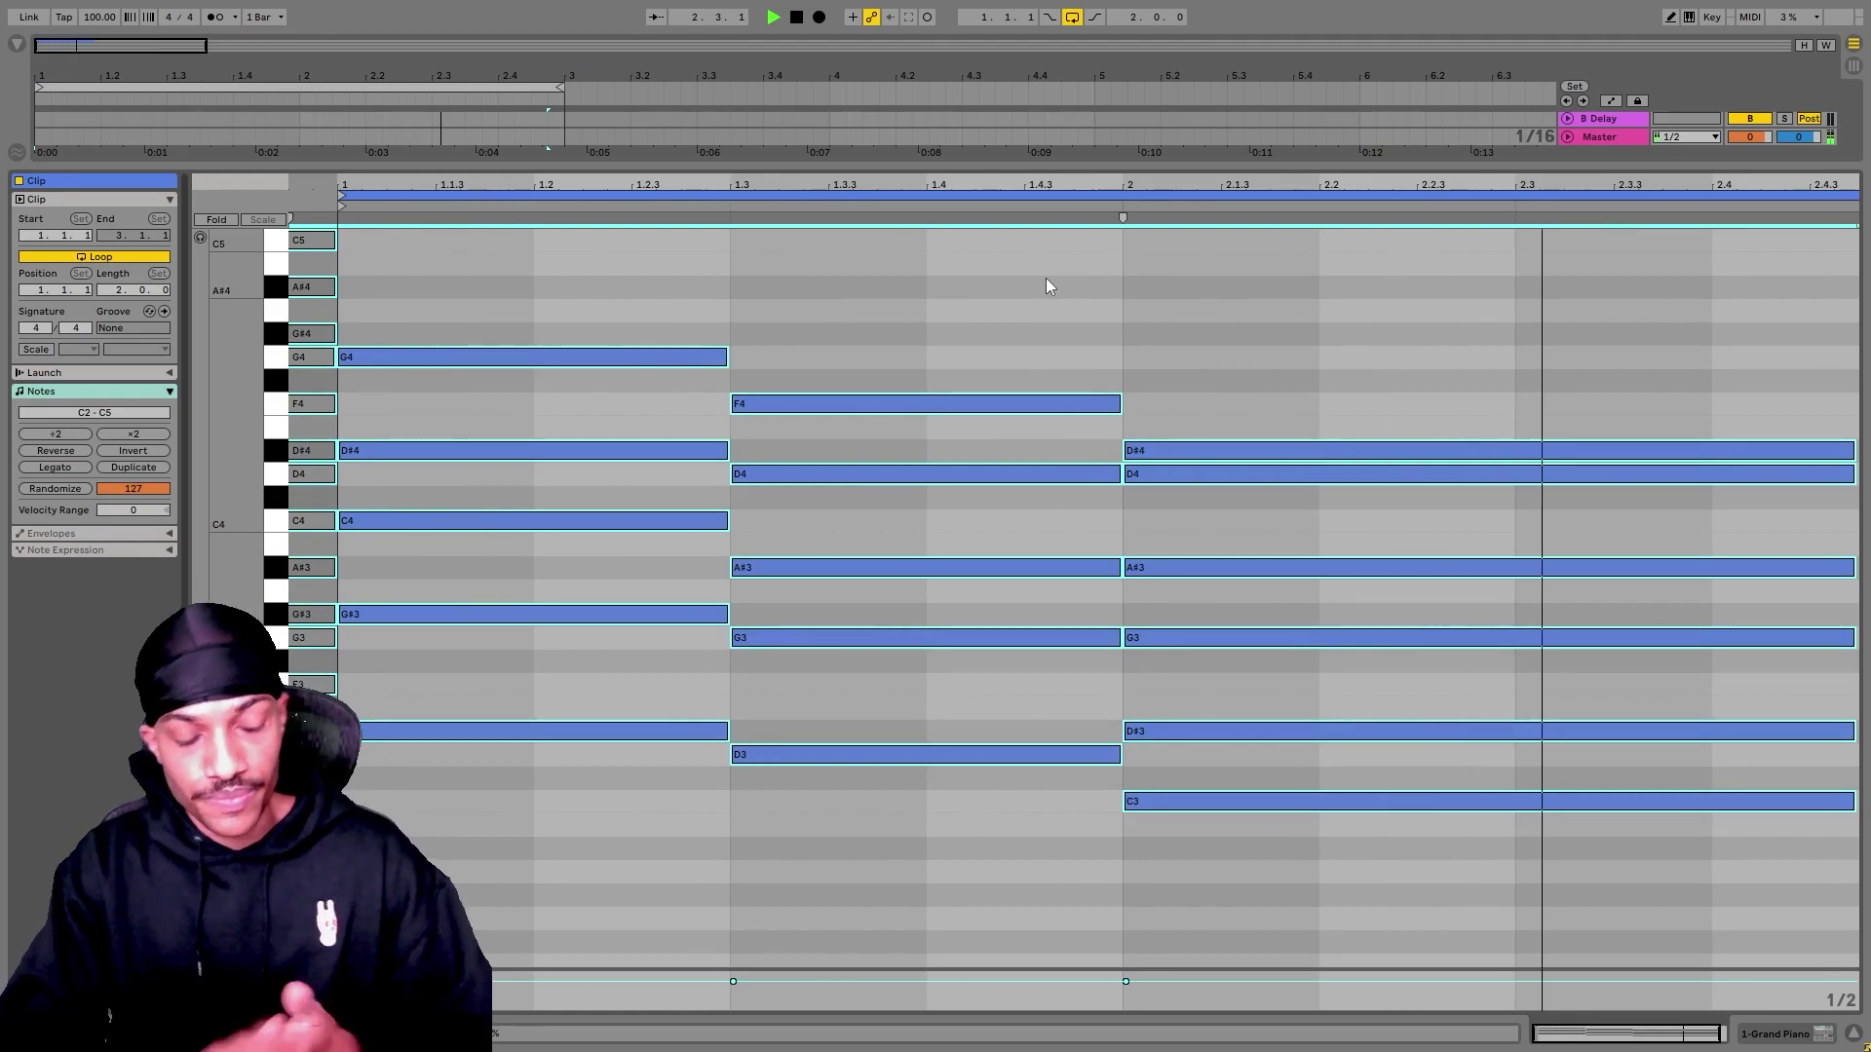
key(space)
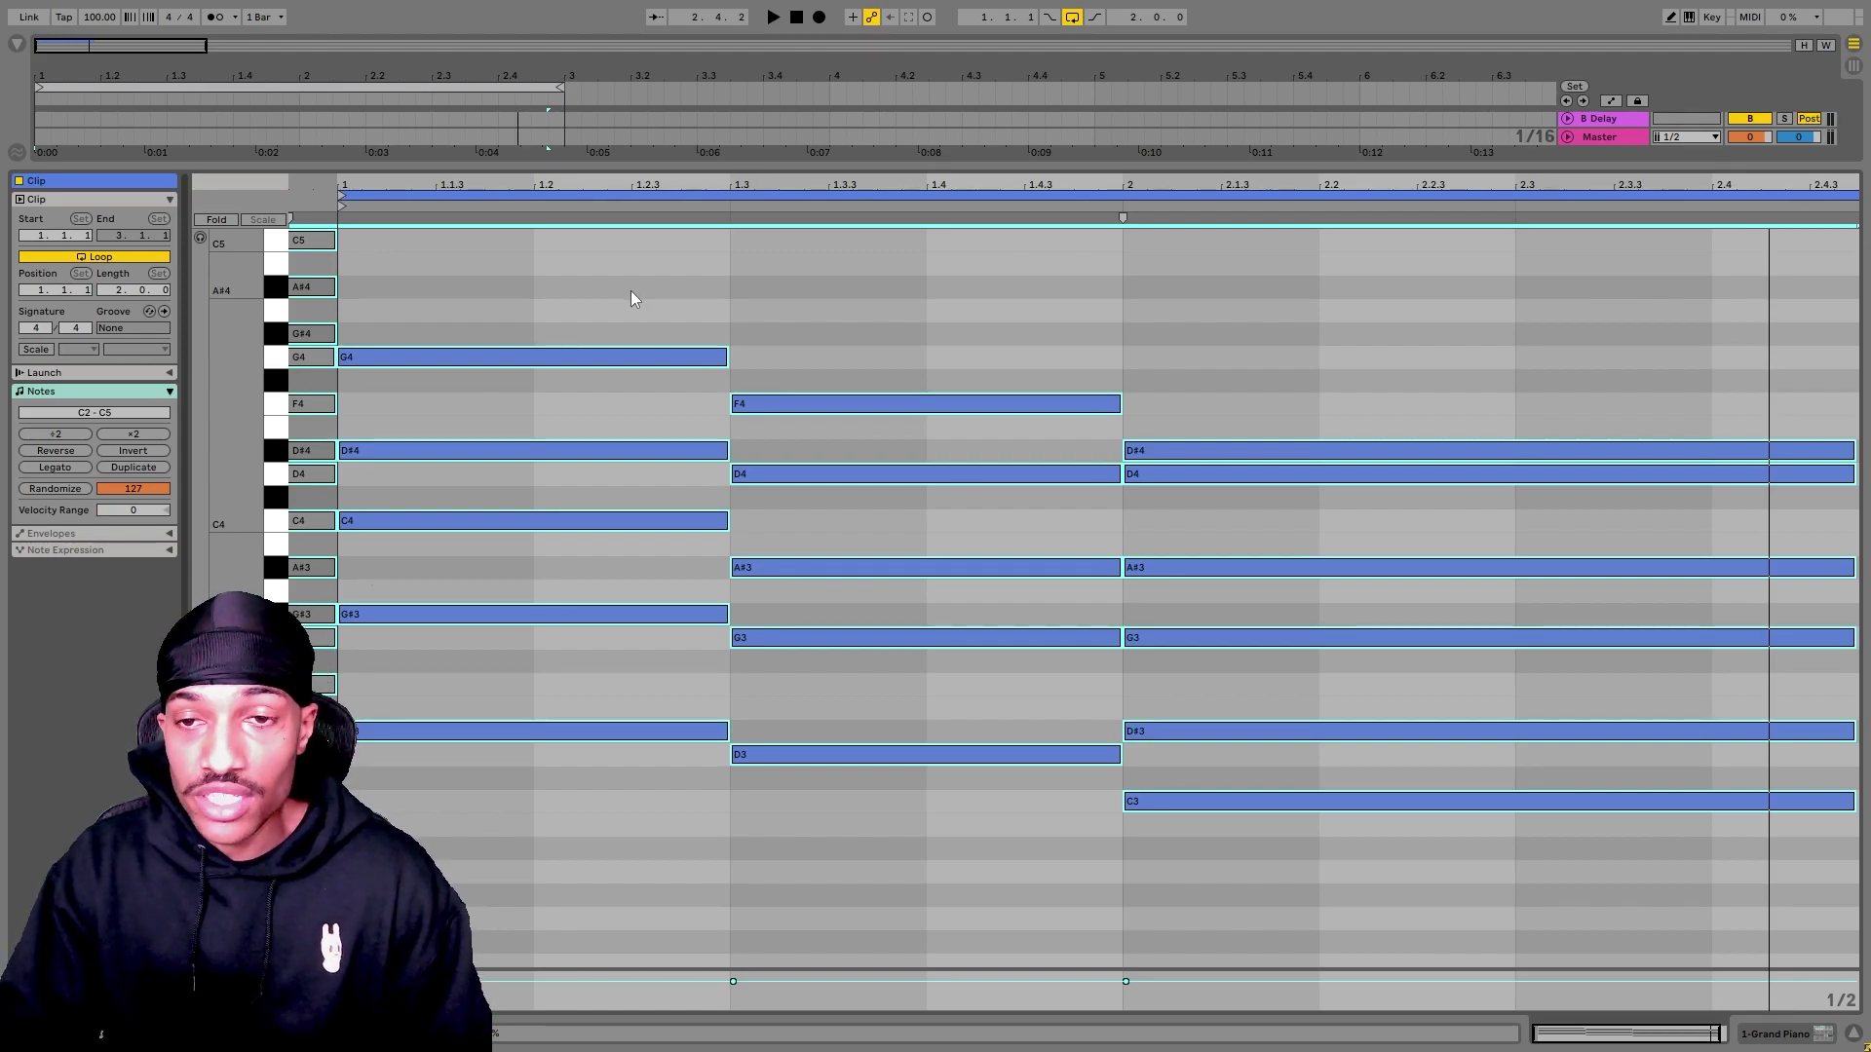
Deactivate all the chord notes and move them down two octaves
drag(630, 291, 1507, 871)
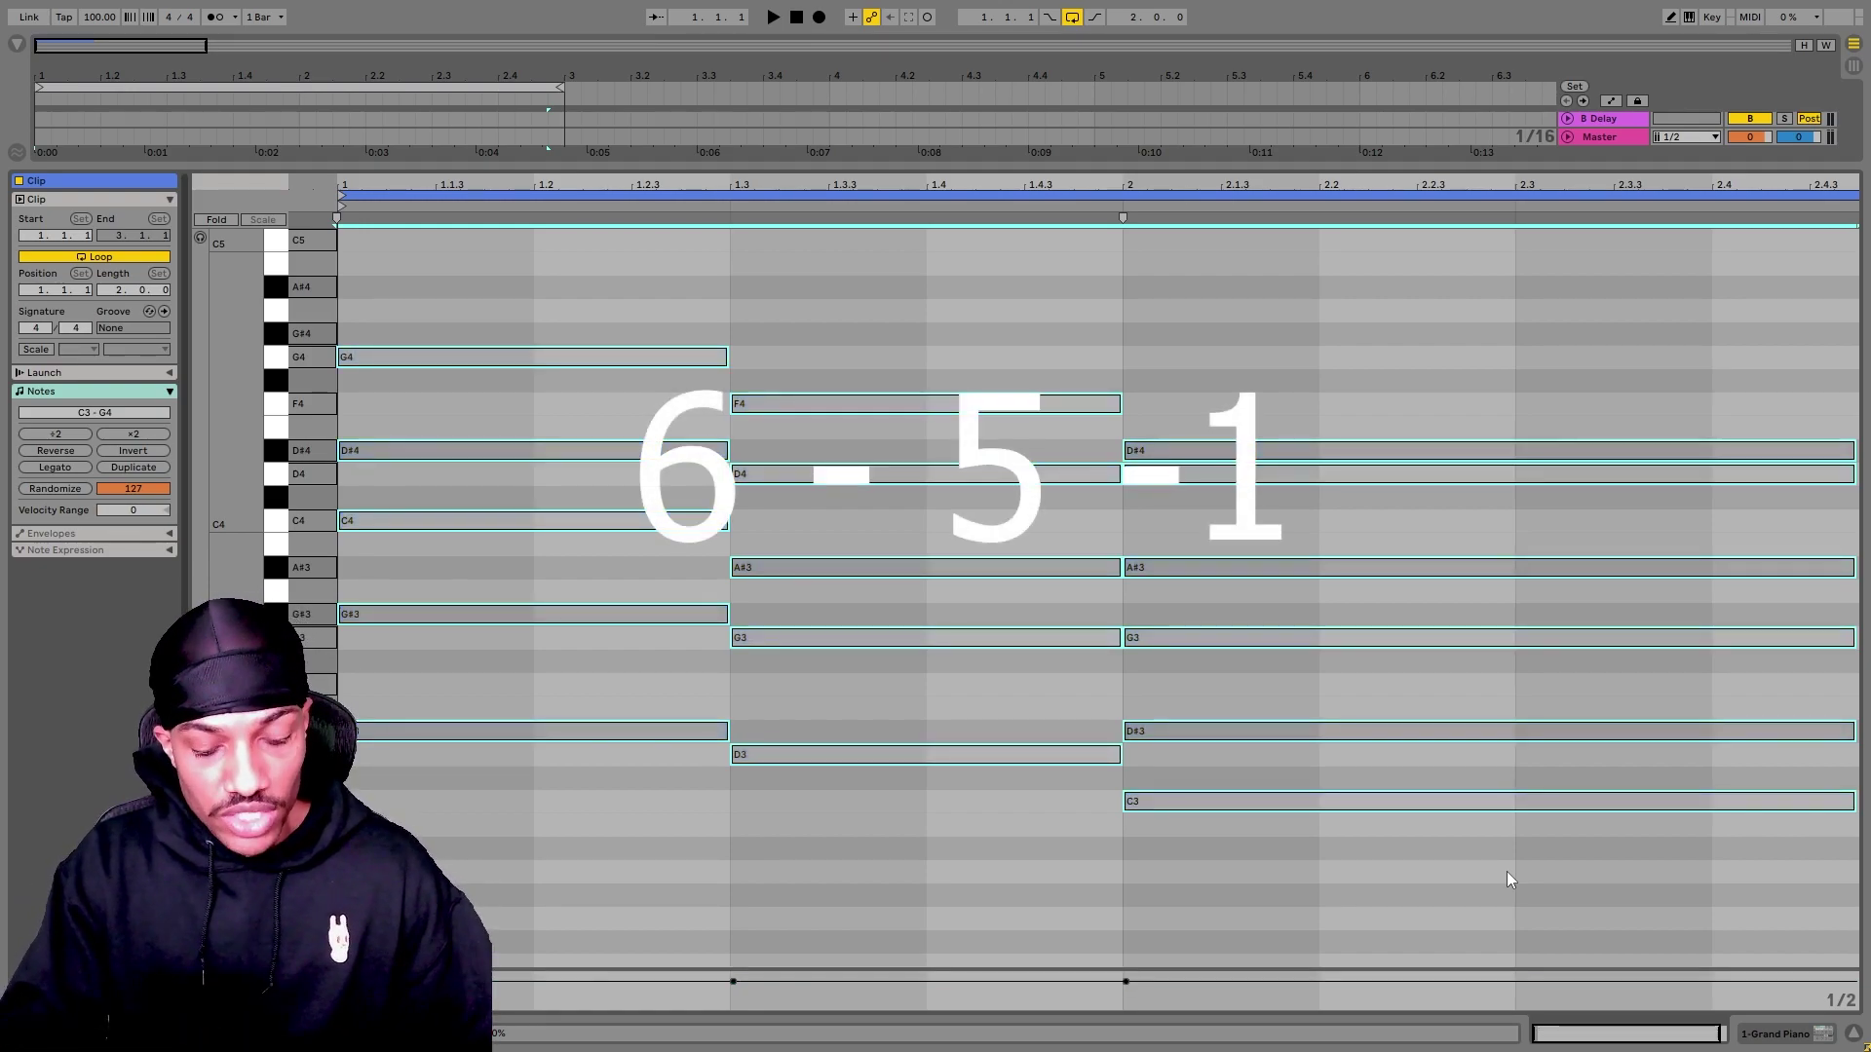
key(shift+Down)
key(shift+Down)
key(space)
click(430, 729)
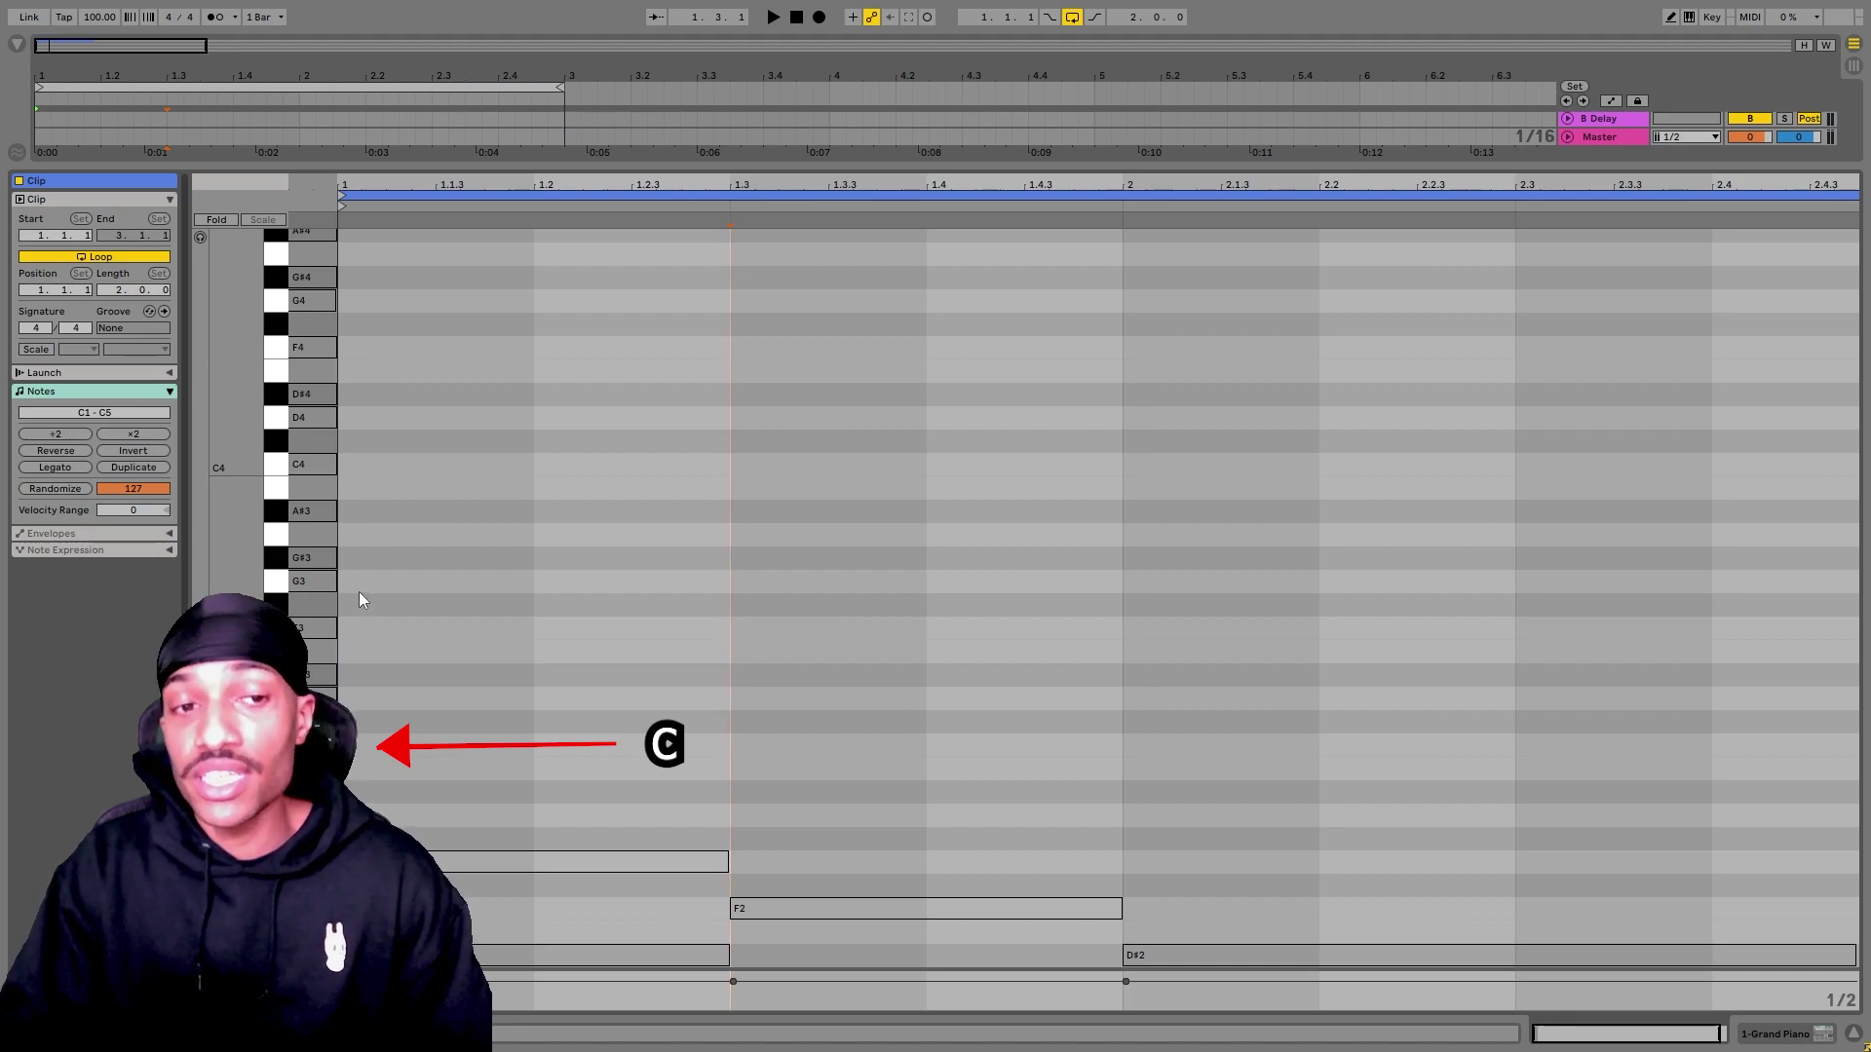
Draw the root notes G#3 at the start, G3 at 1.3 and C3 at bar 2, extending C3 to the clip's end
key(b)
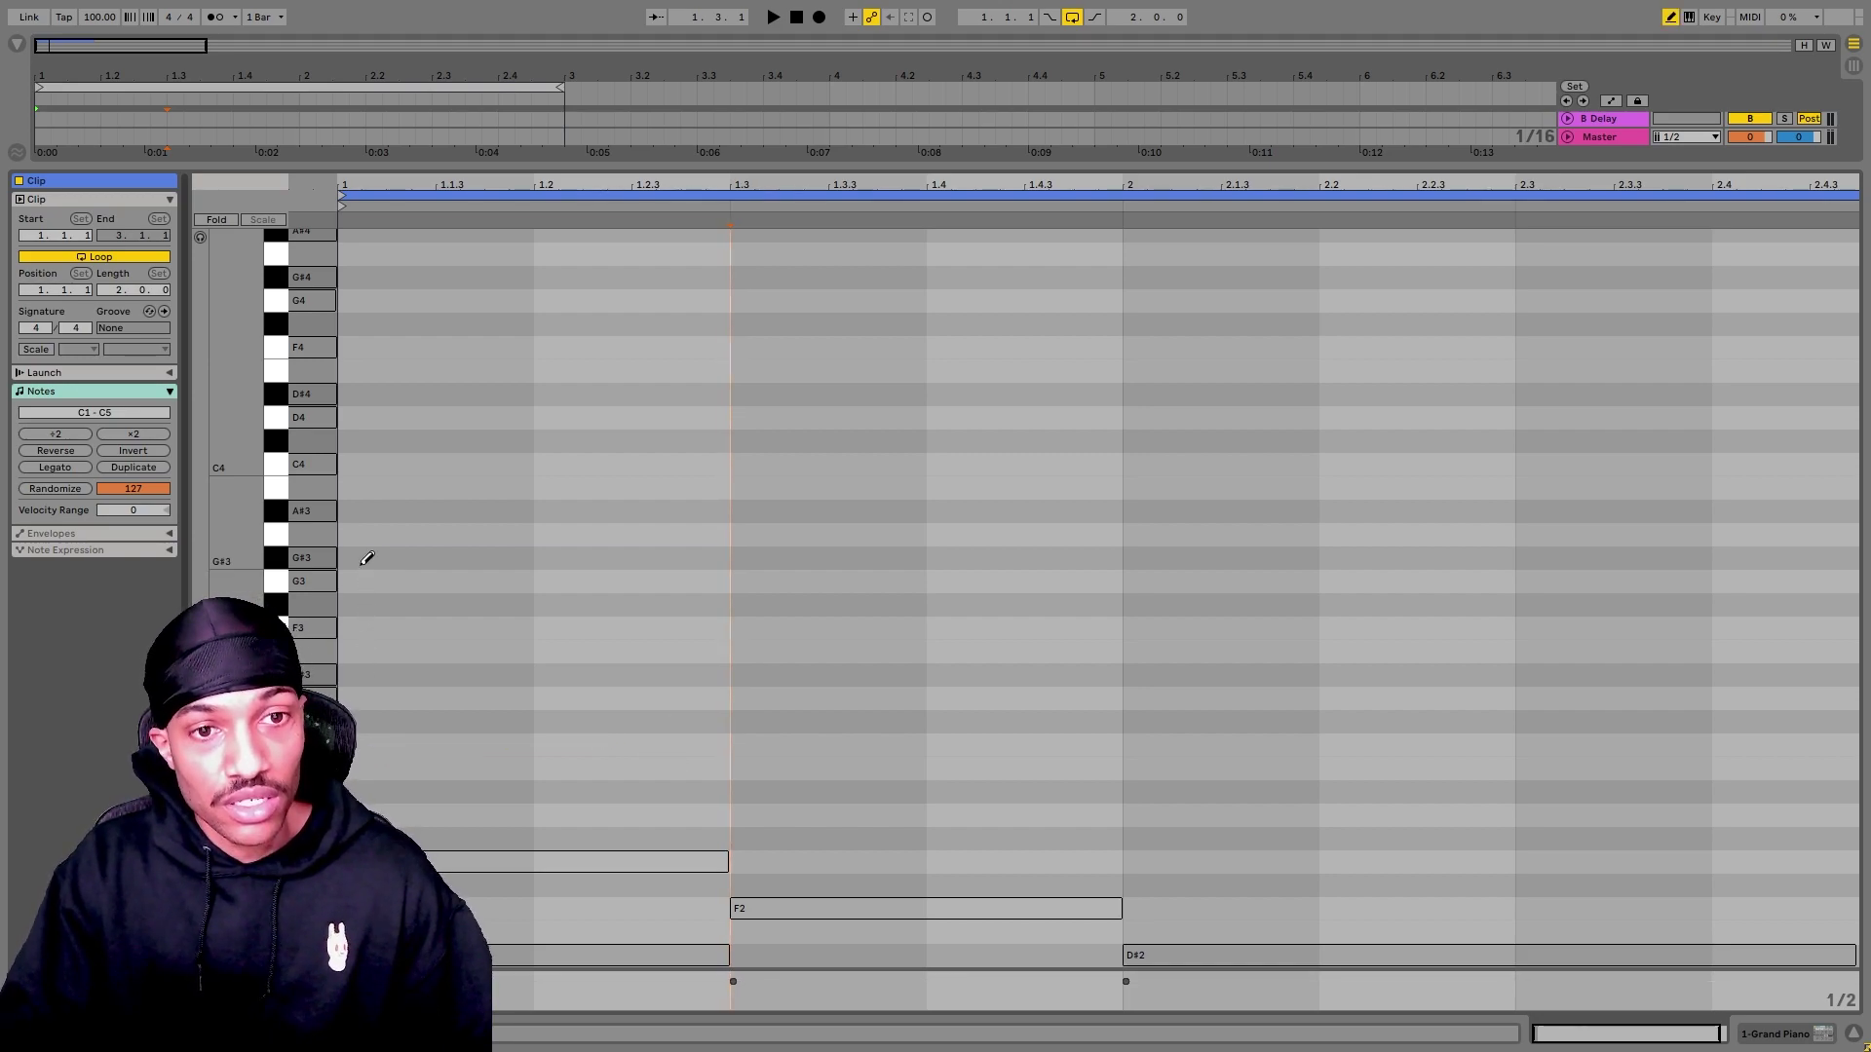
click(366, 557)
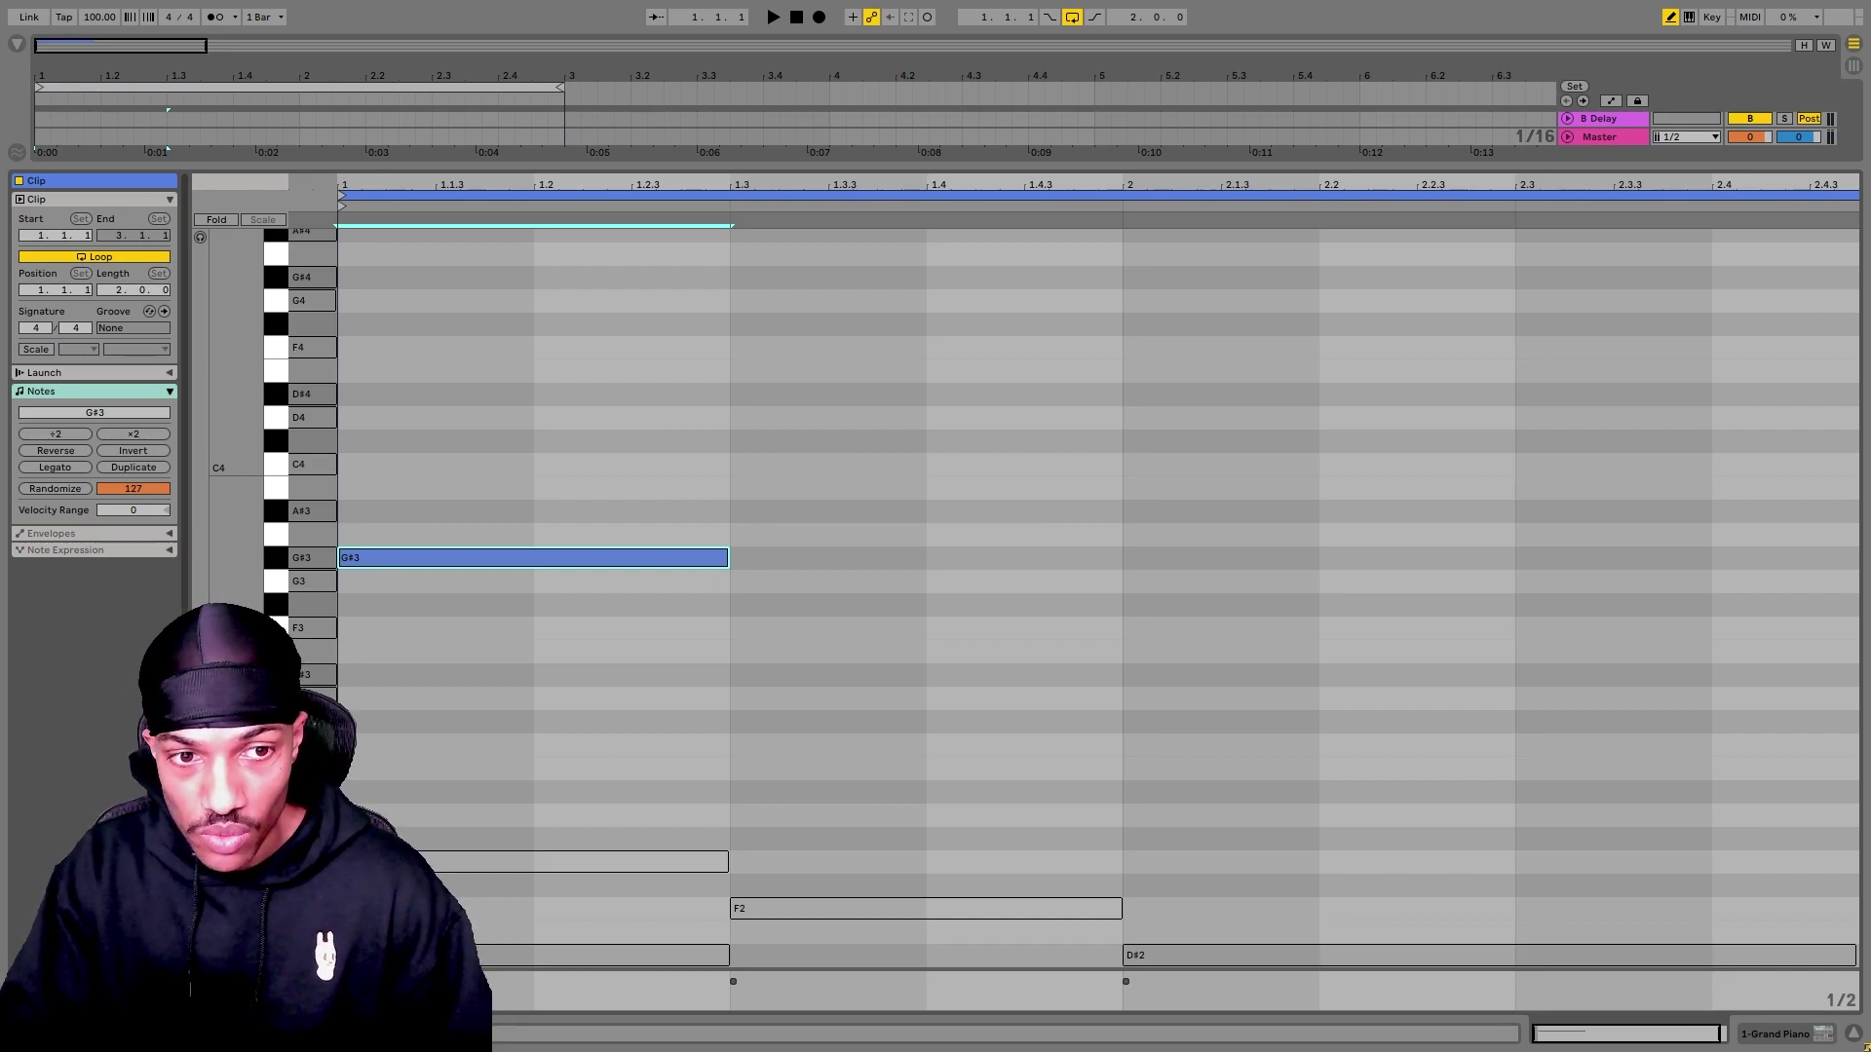
click(812, 580)
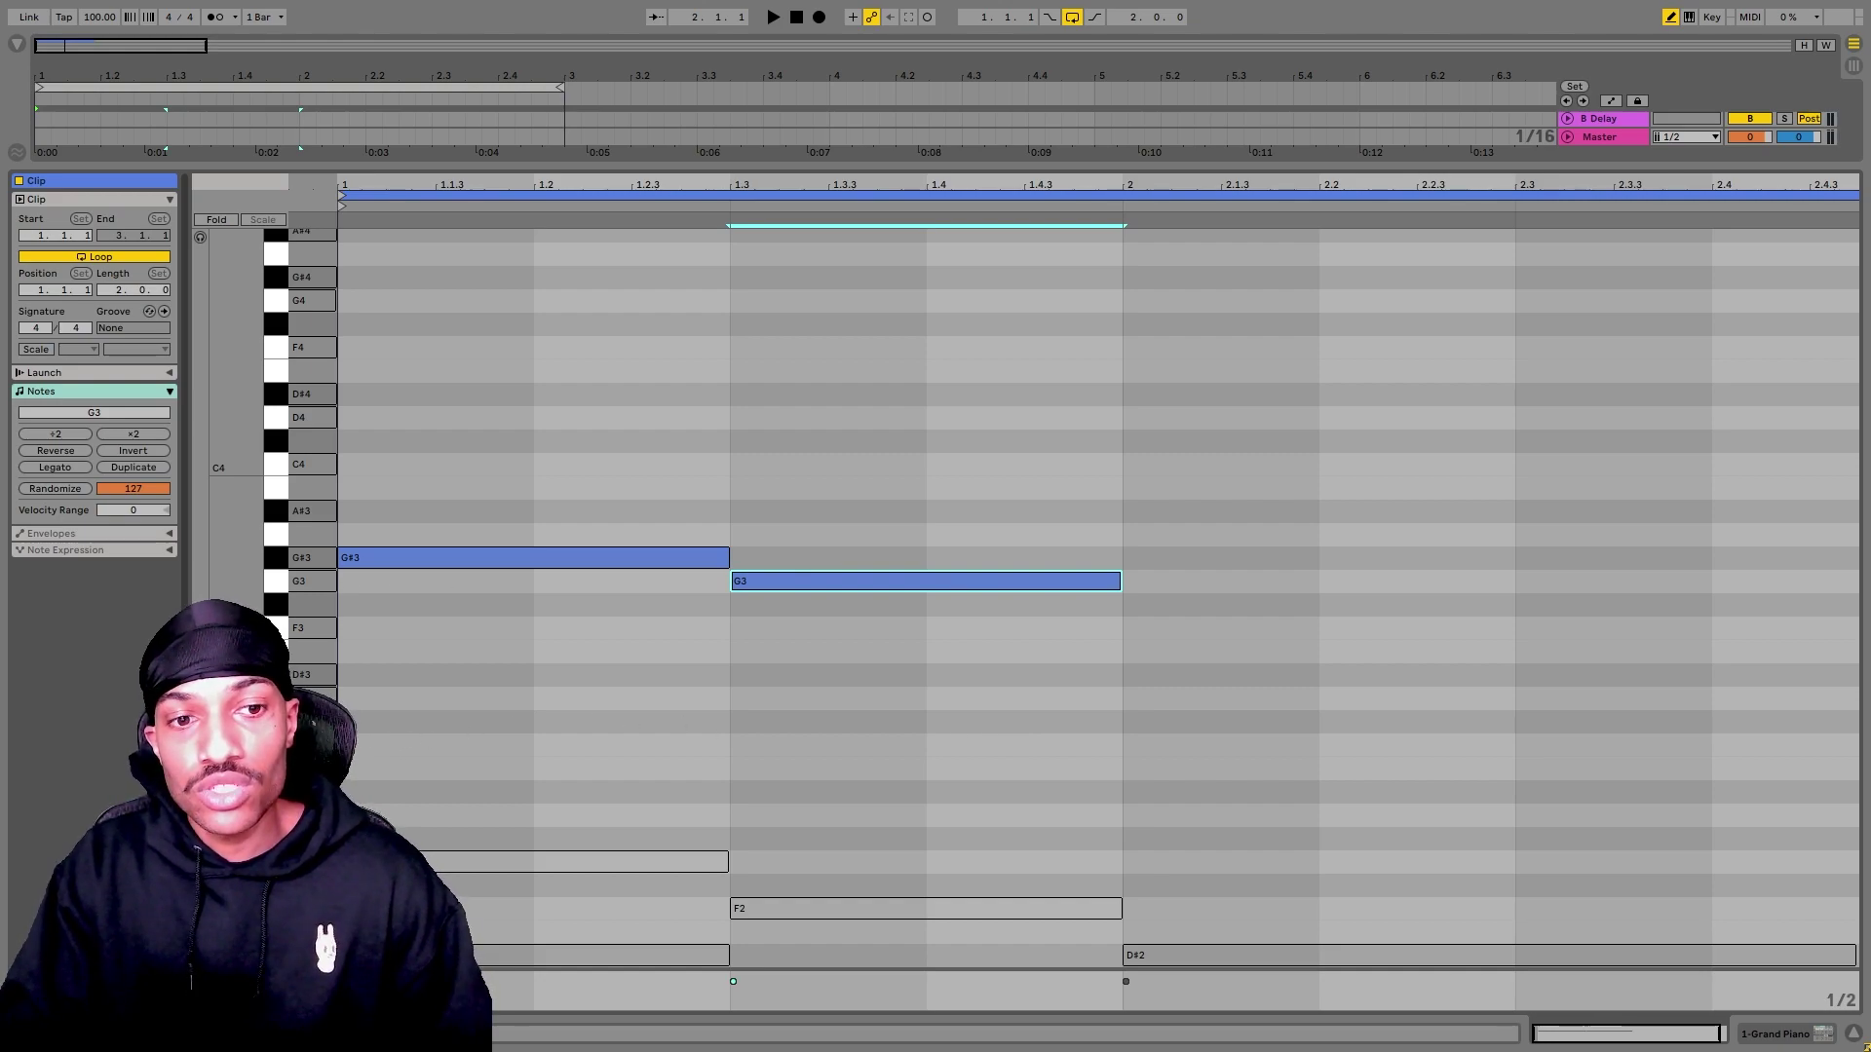
click(1192, 743)
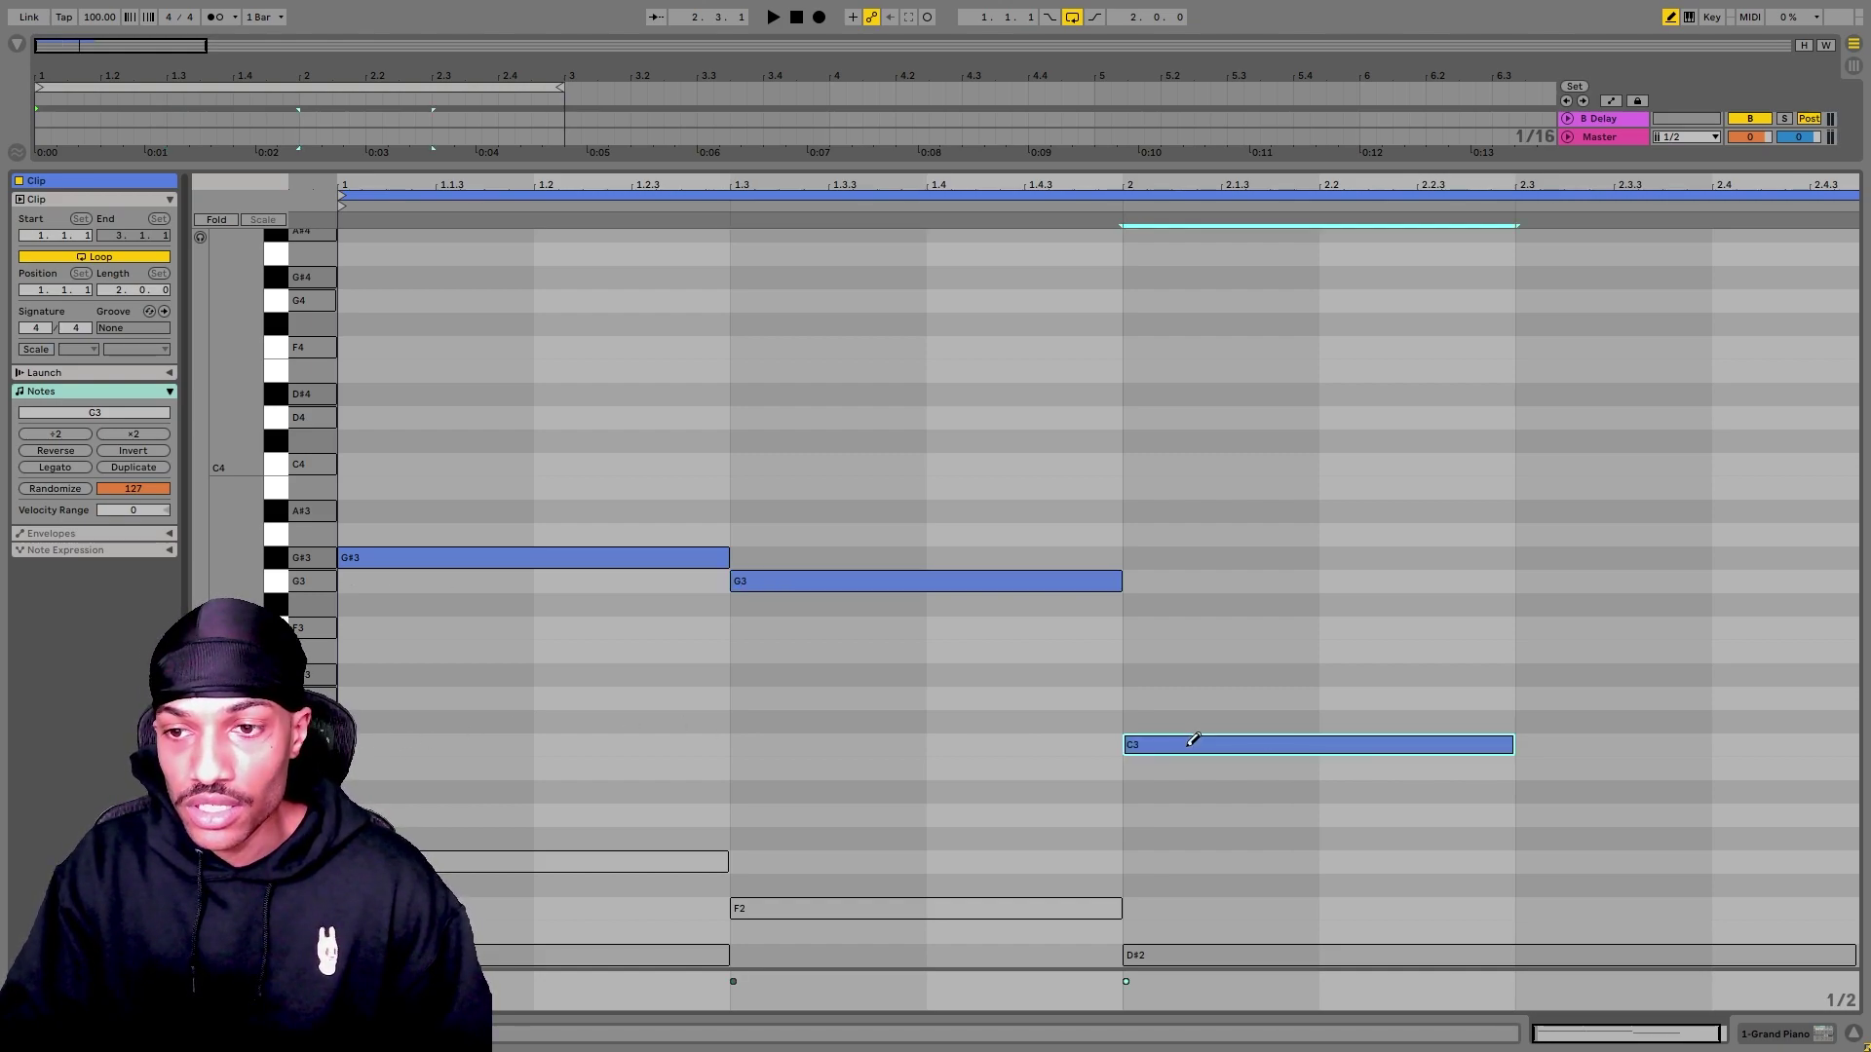
drag(1512, 745, 1706, 743)
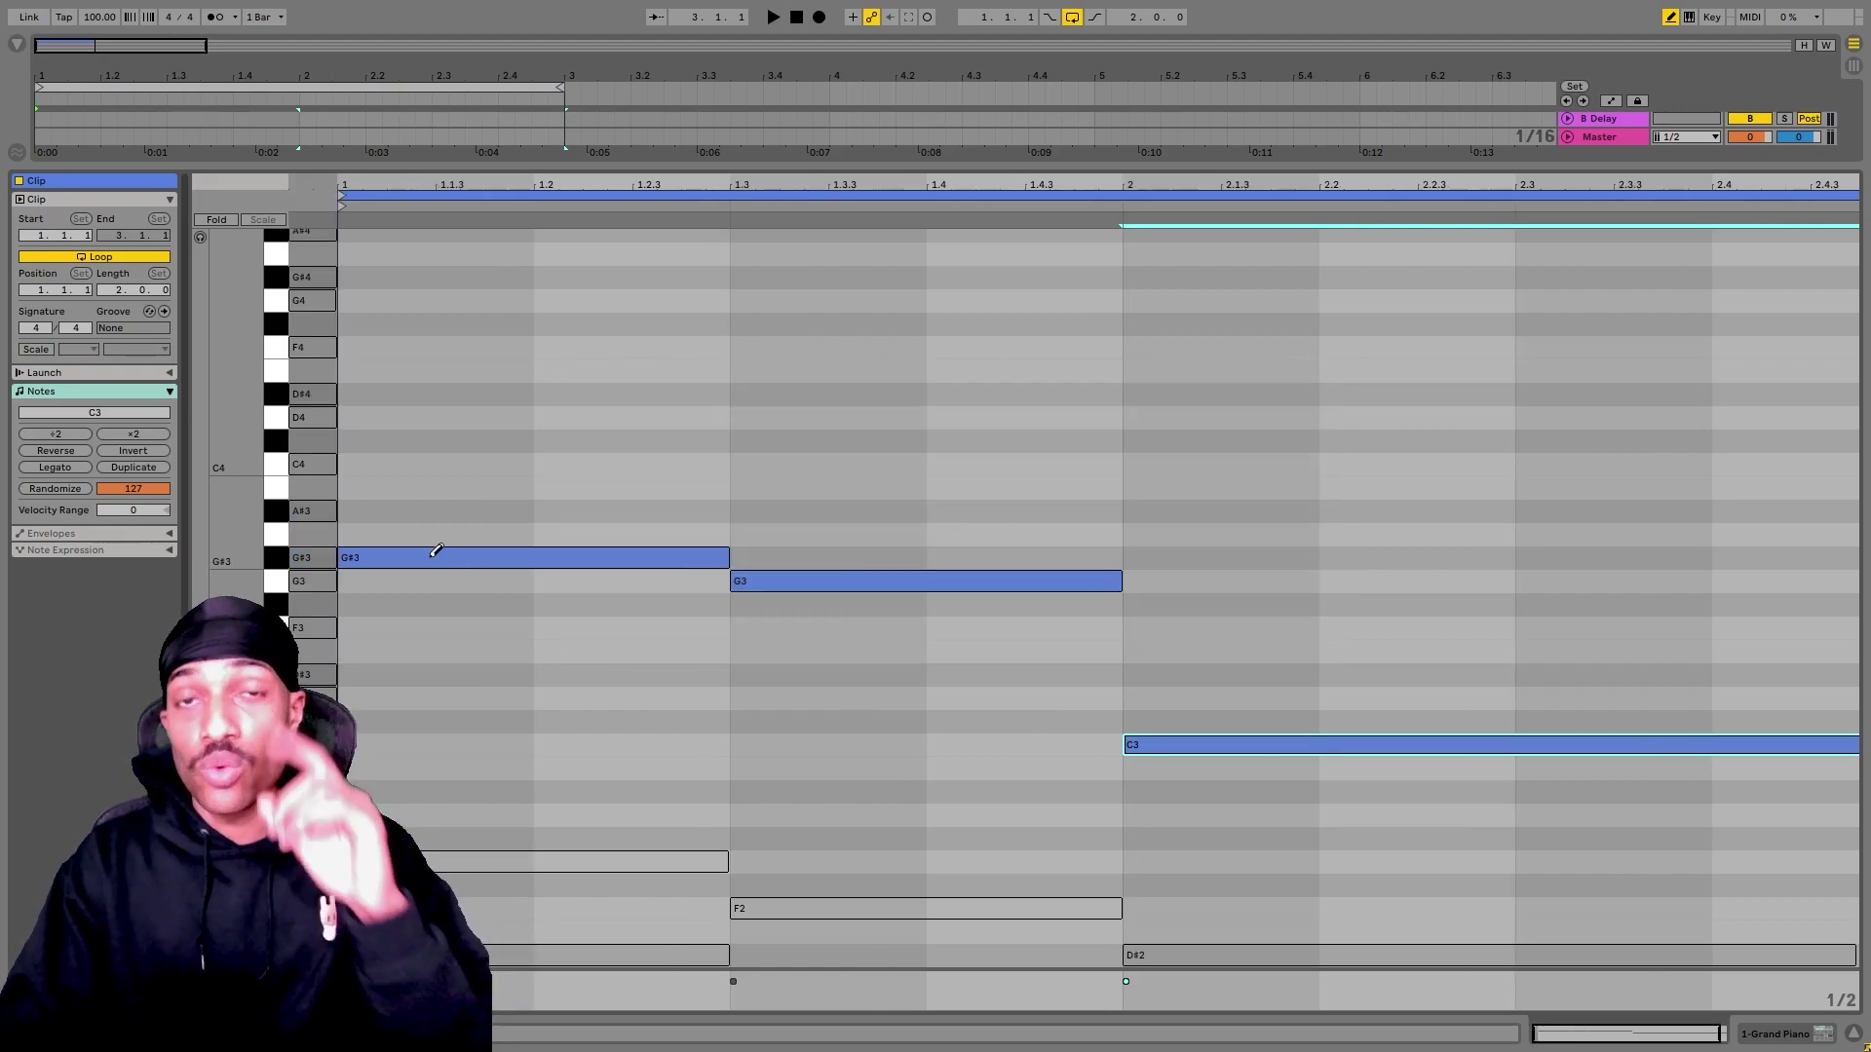
Stack C4 and D#4 on the G#3 root, and A#3 and D4 on the G3 root
click(355, 464)
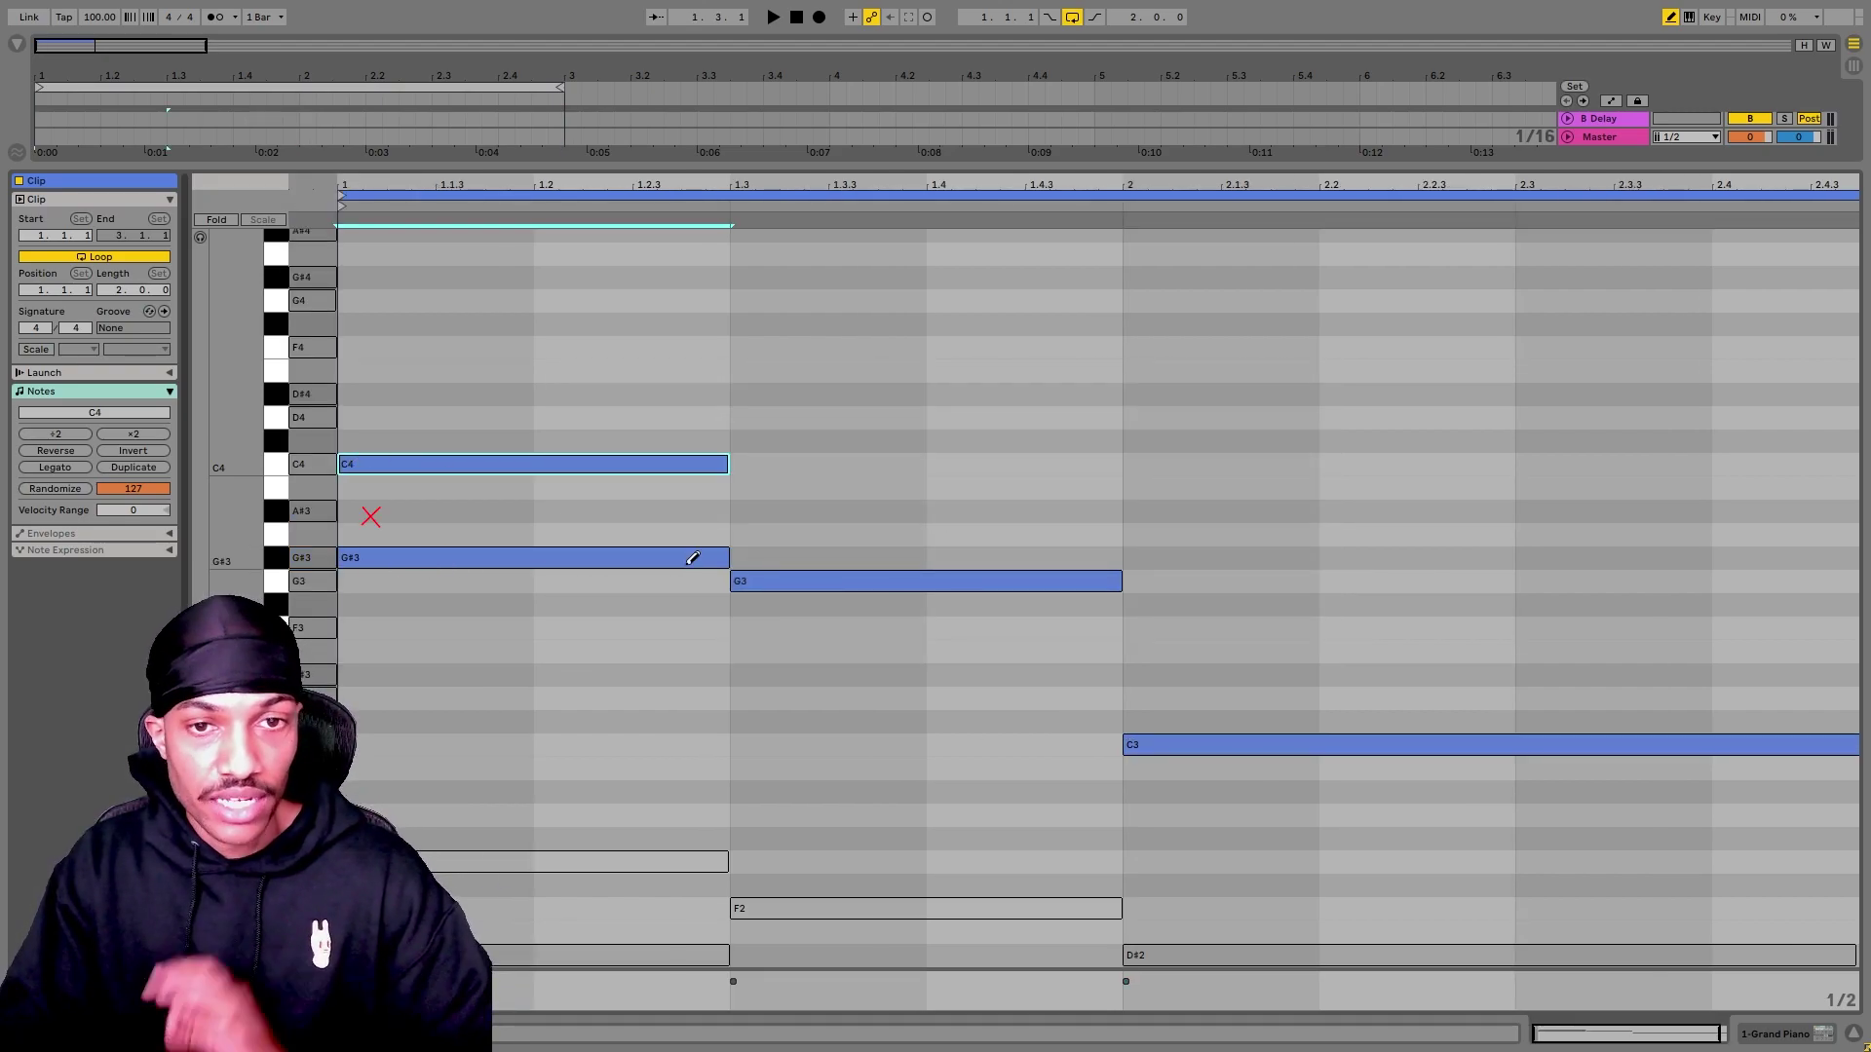
click(379, 394)
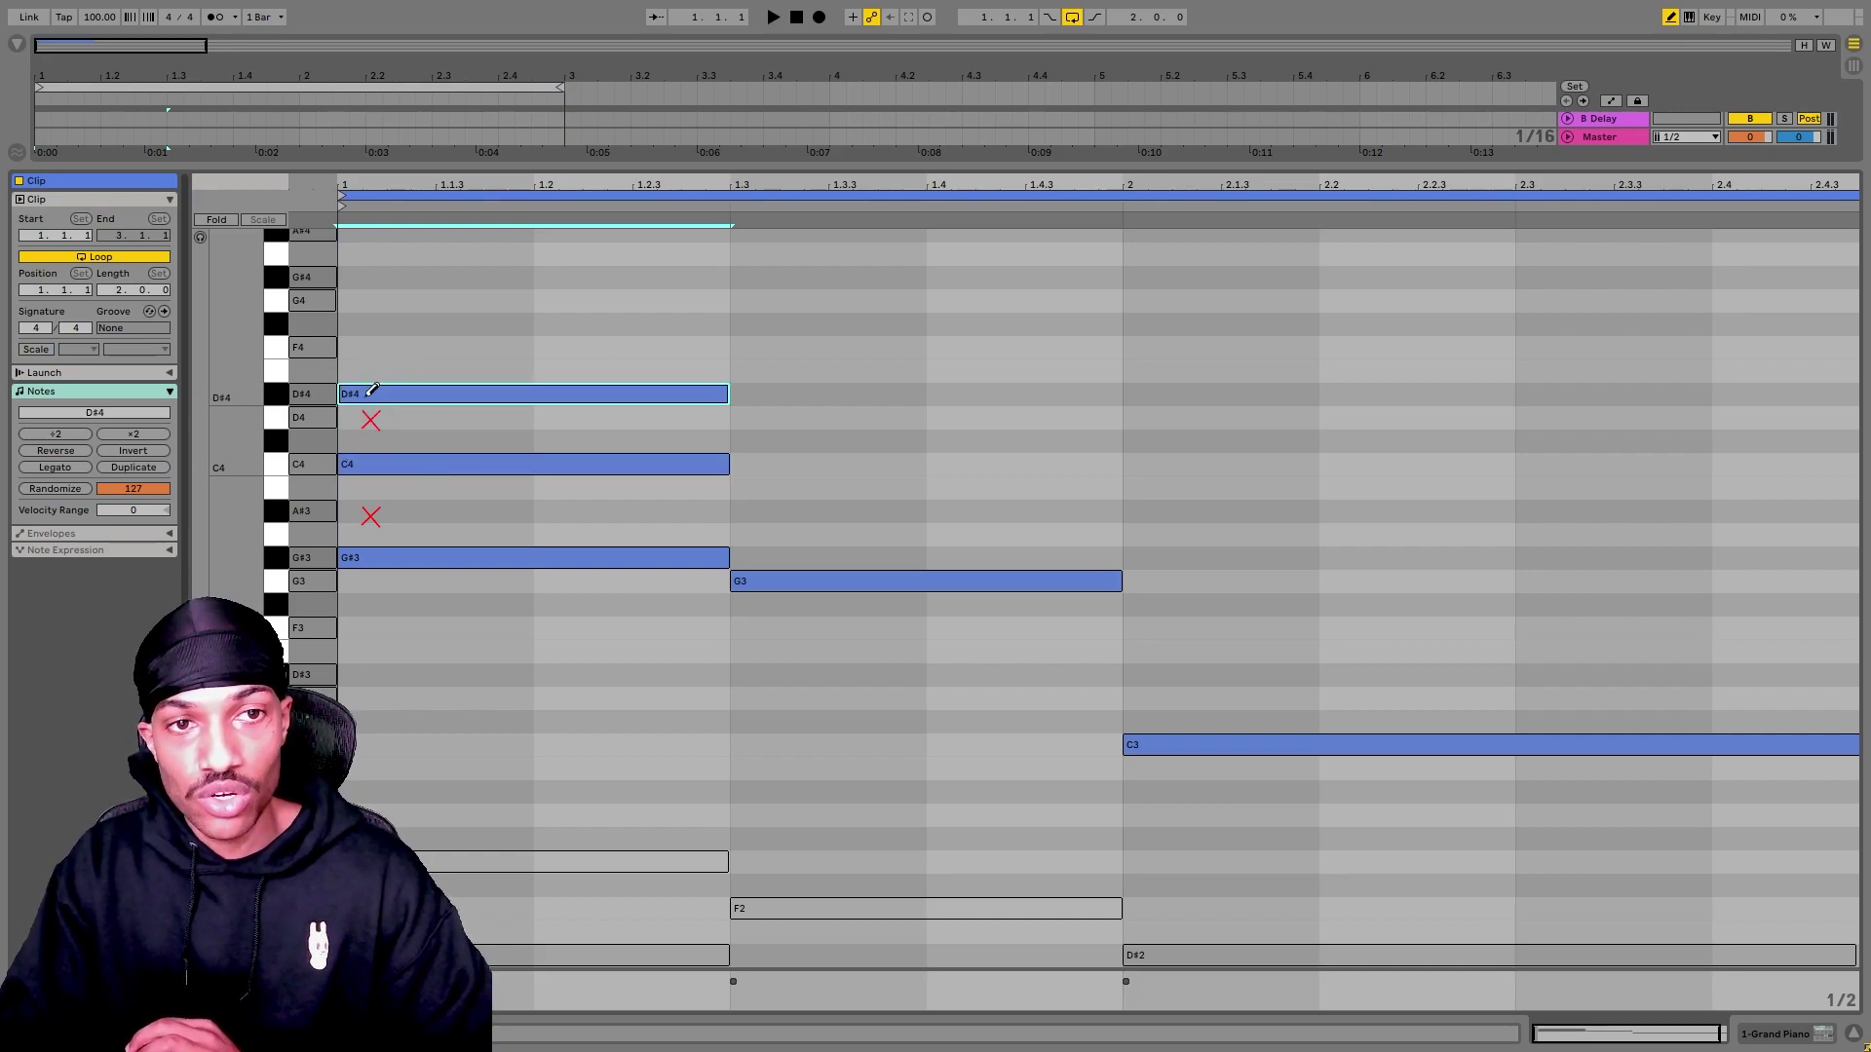
scroll(773, 498, up, 1)
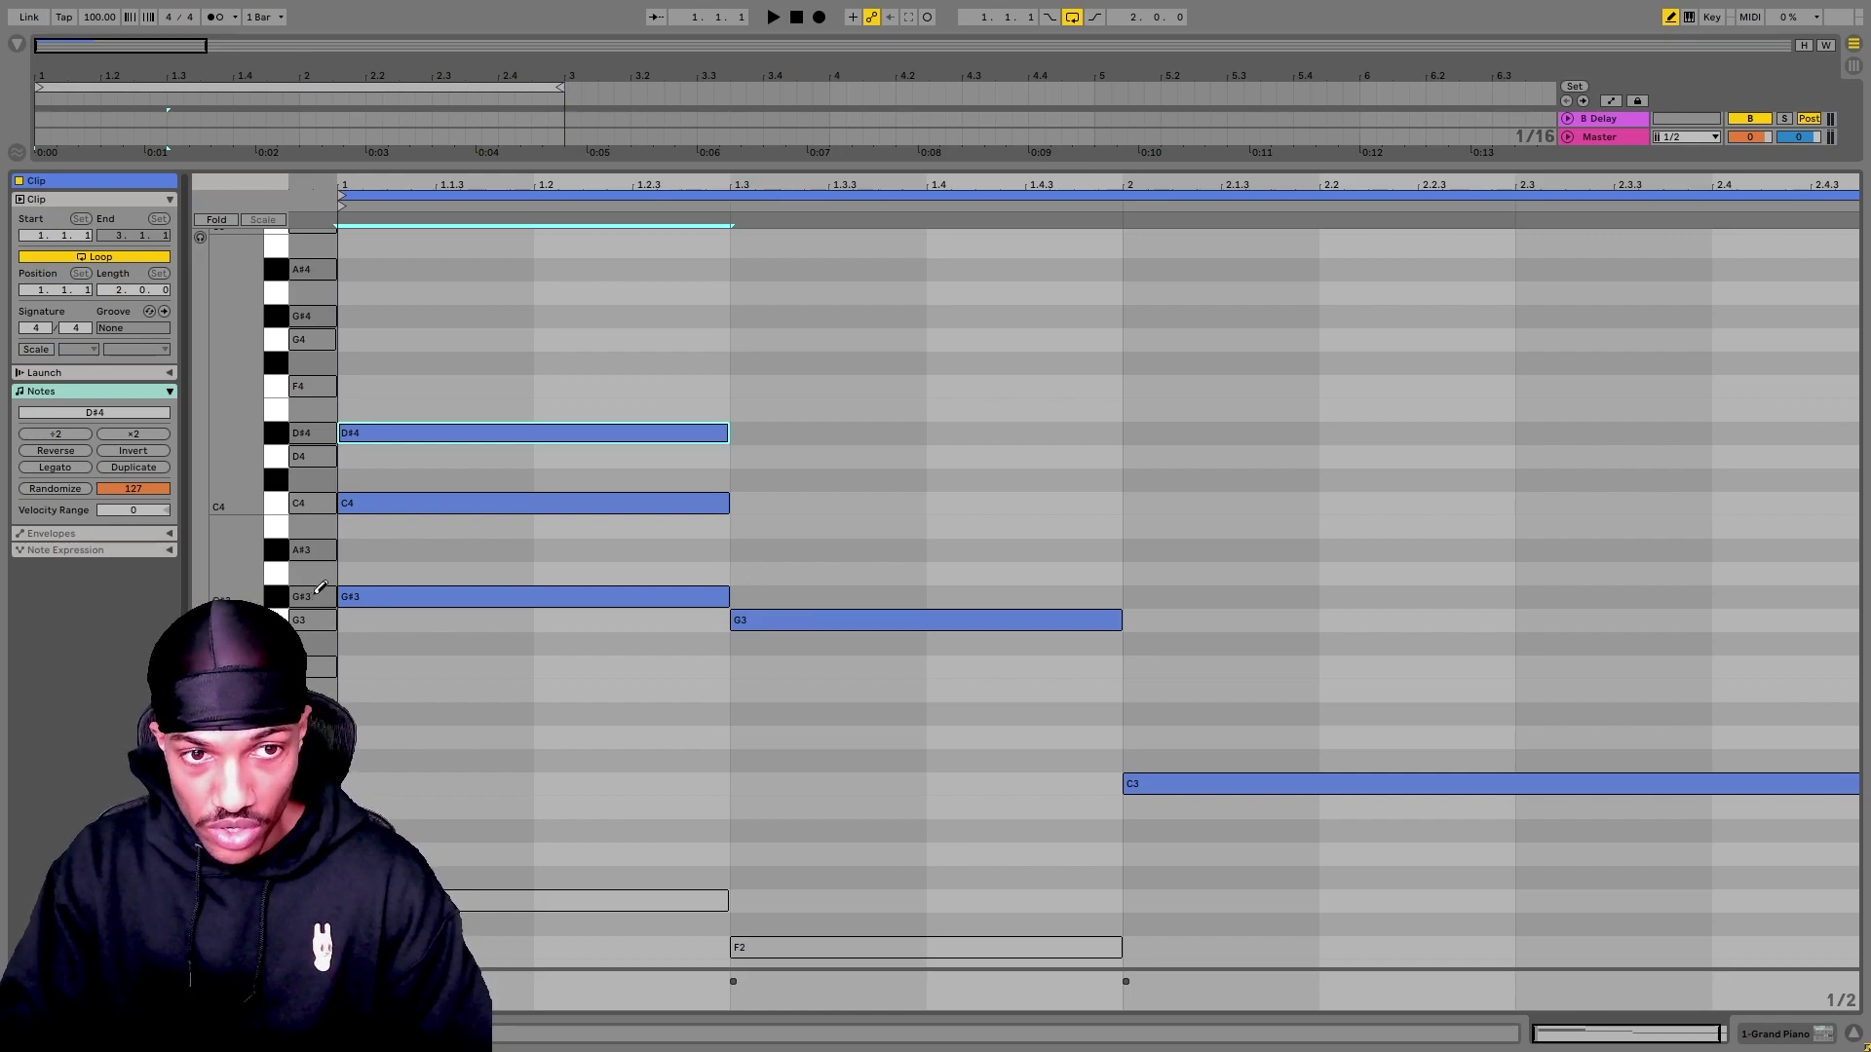
click(789, 550)
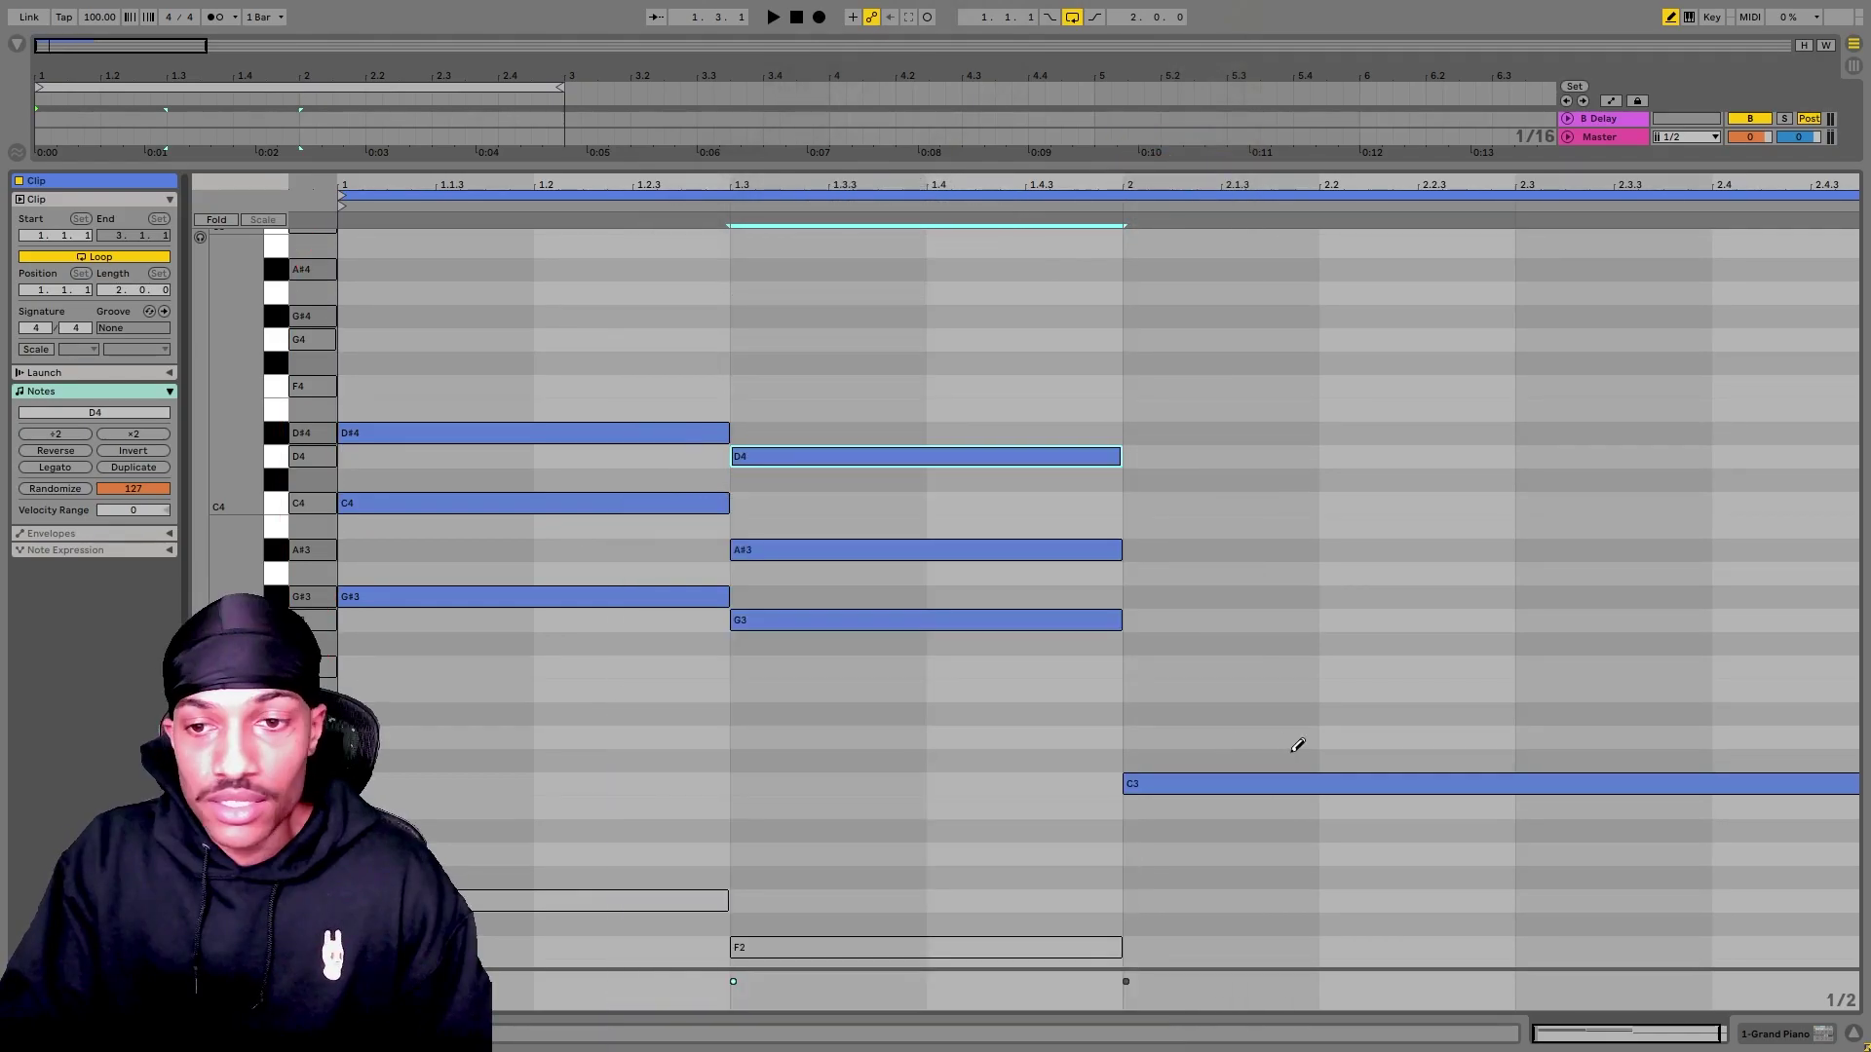
Stack D#3 and G3 on the C3 root at bar 2, extending both notes to the clip's end
click(1162, 711)
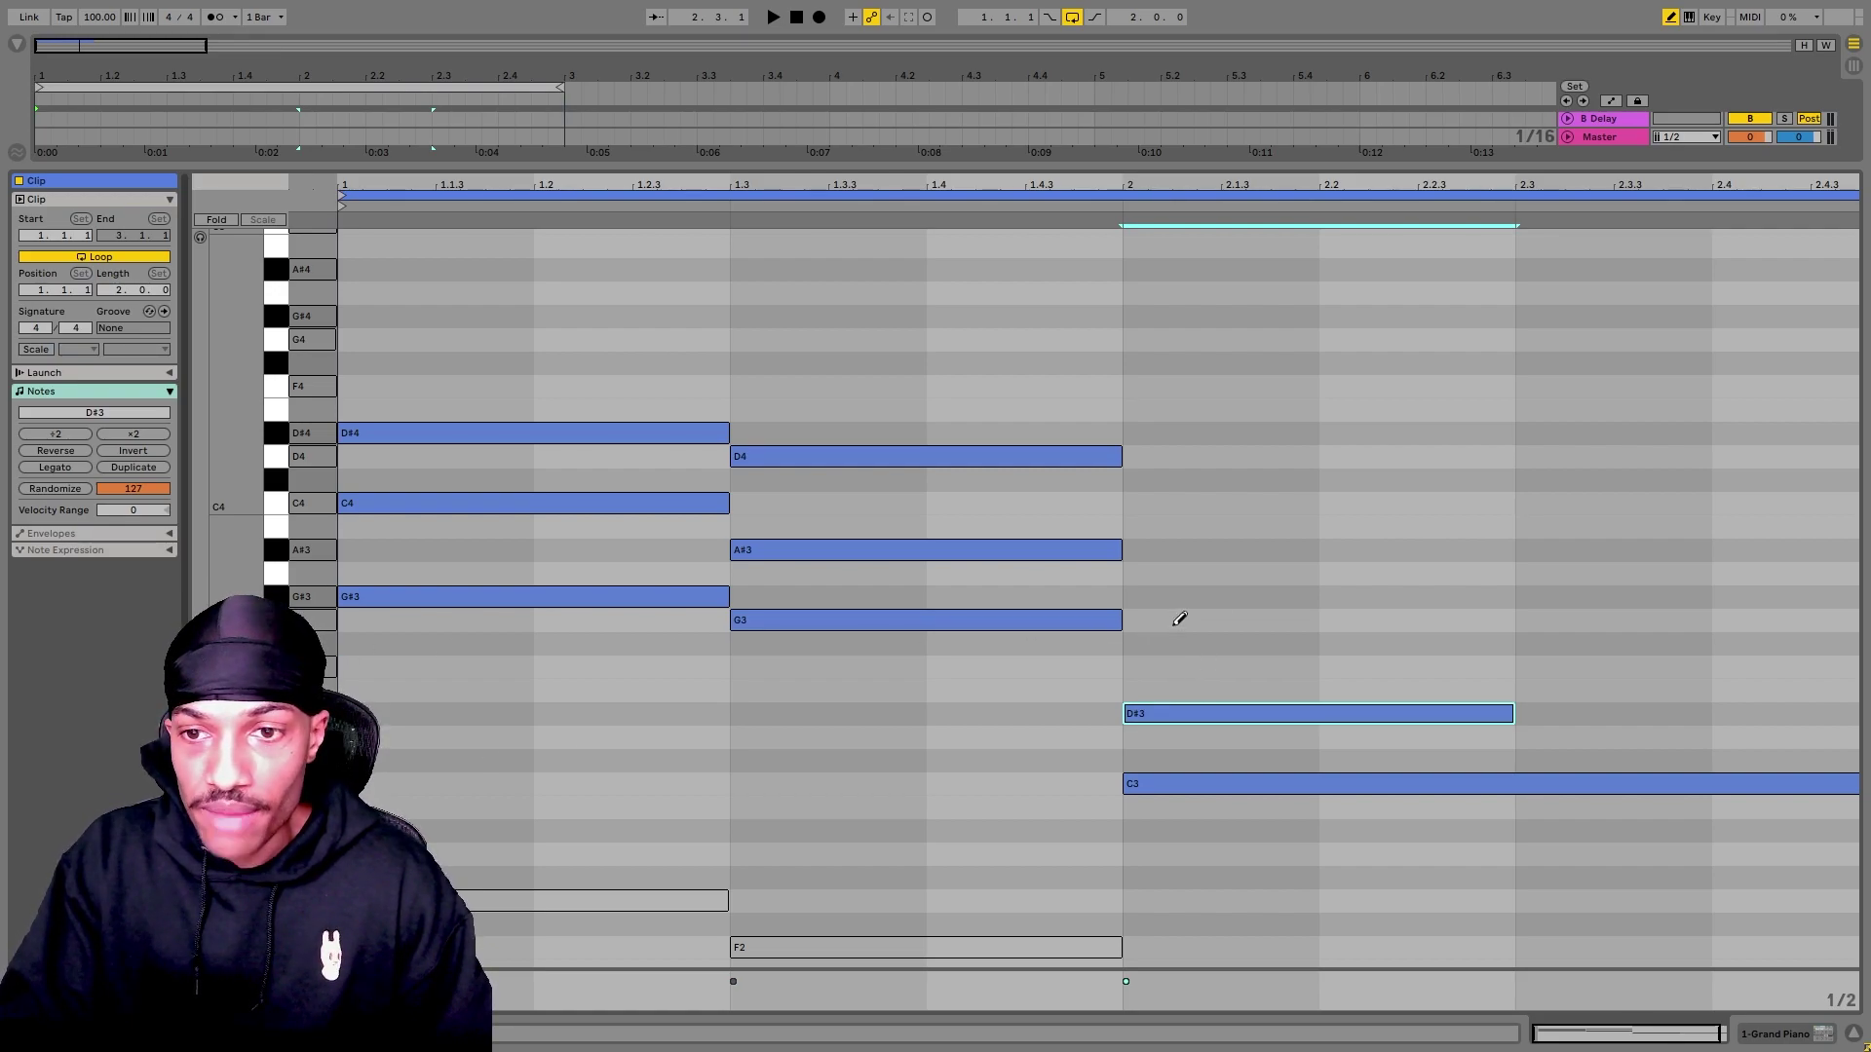
click(1226, 621)
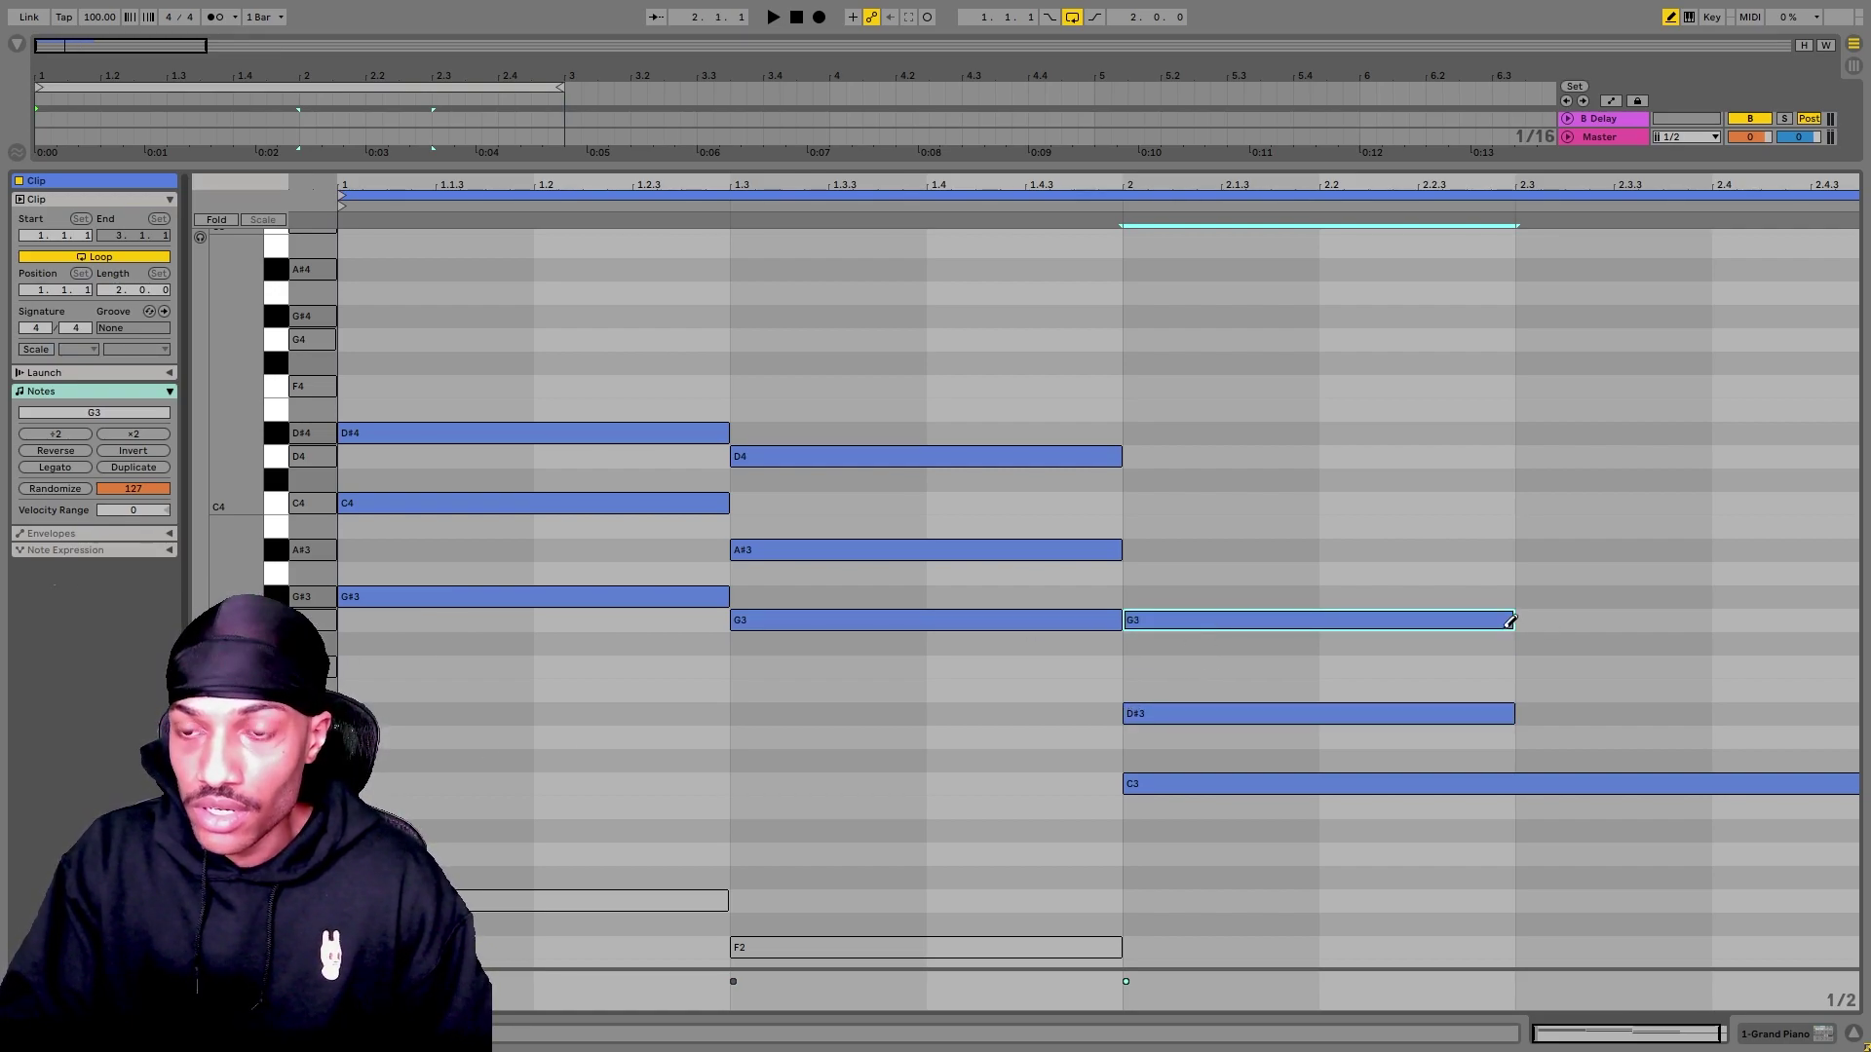
shift+click(1511, 713)
drag(1511, 621, 1860, 624)
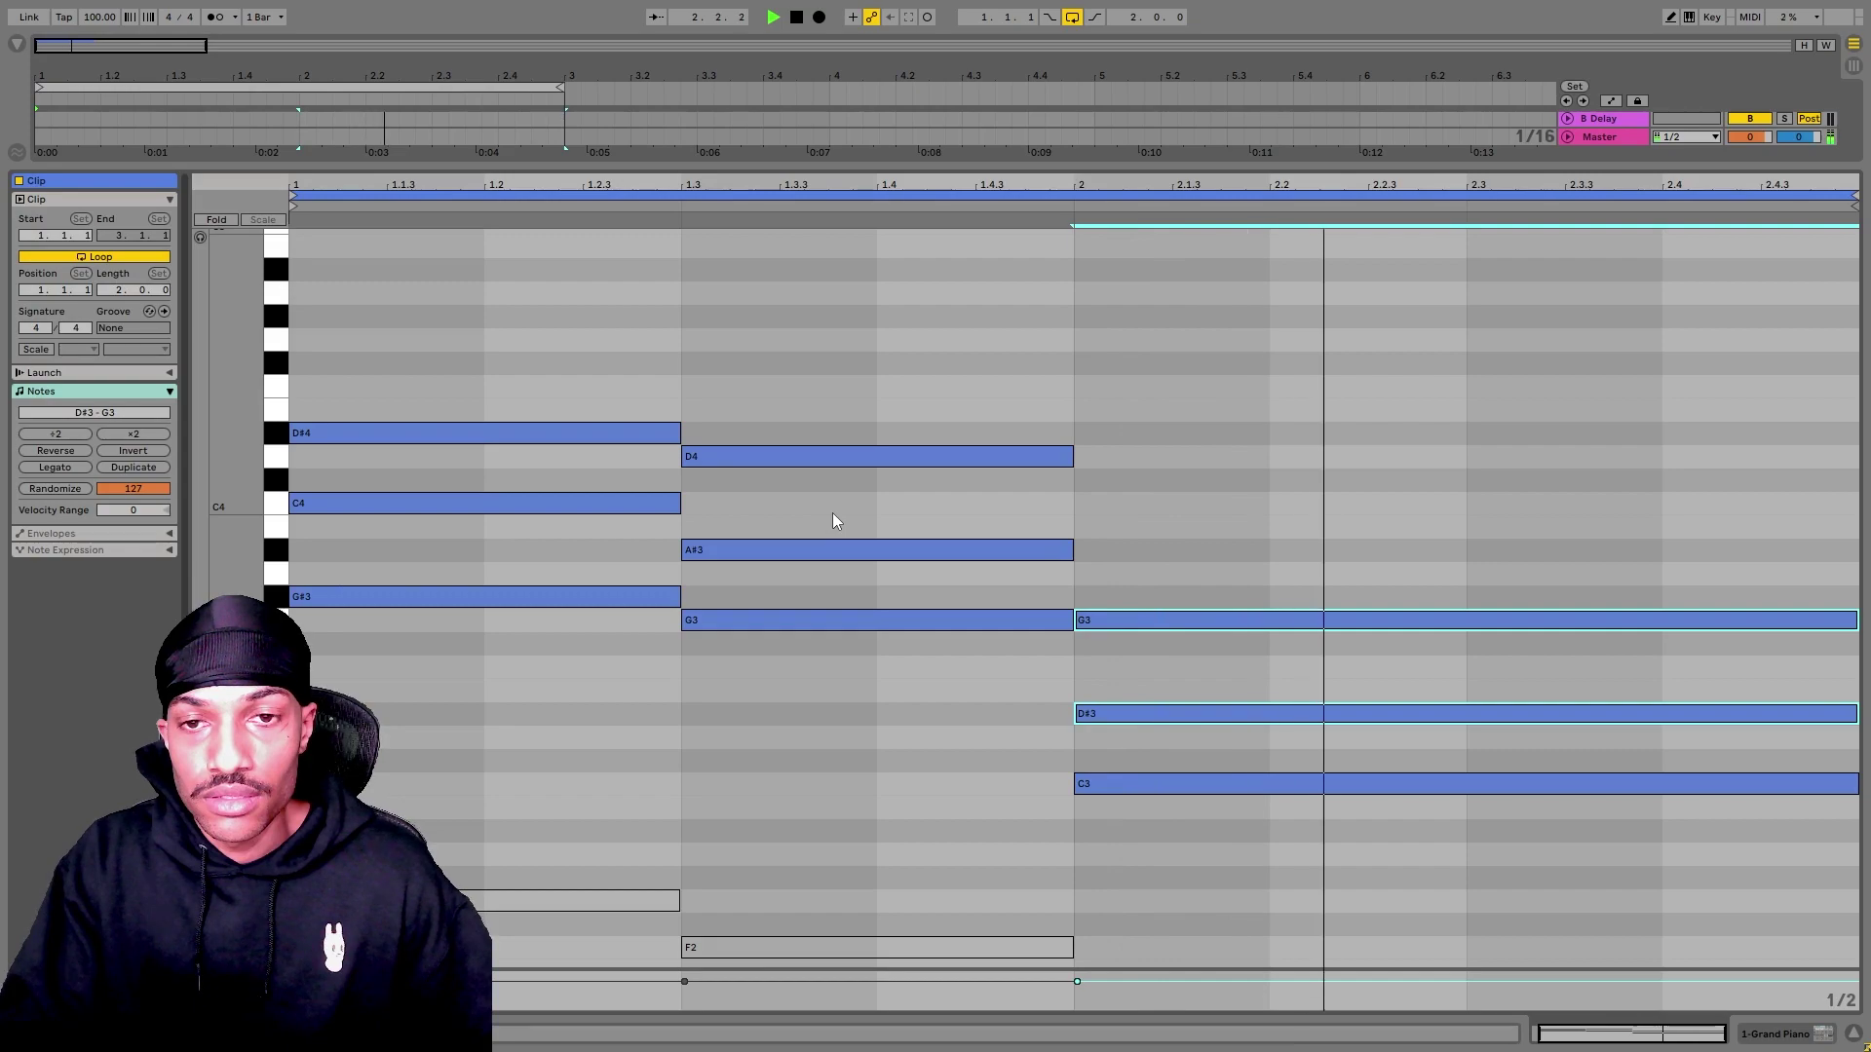
key(space)
click(1411, 421)
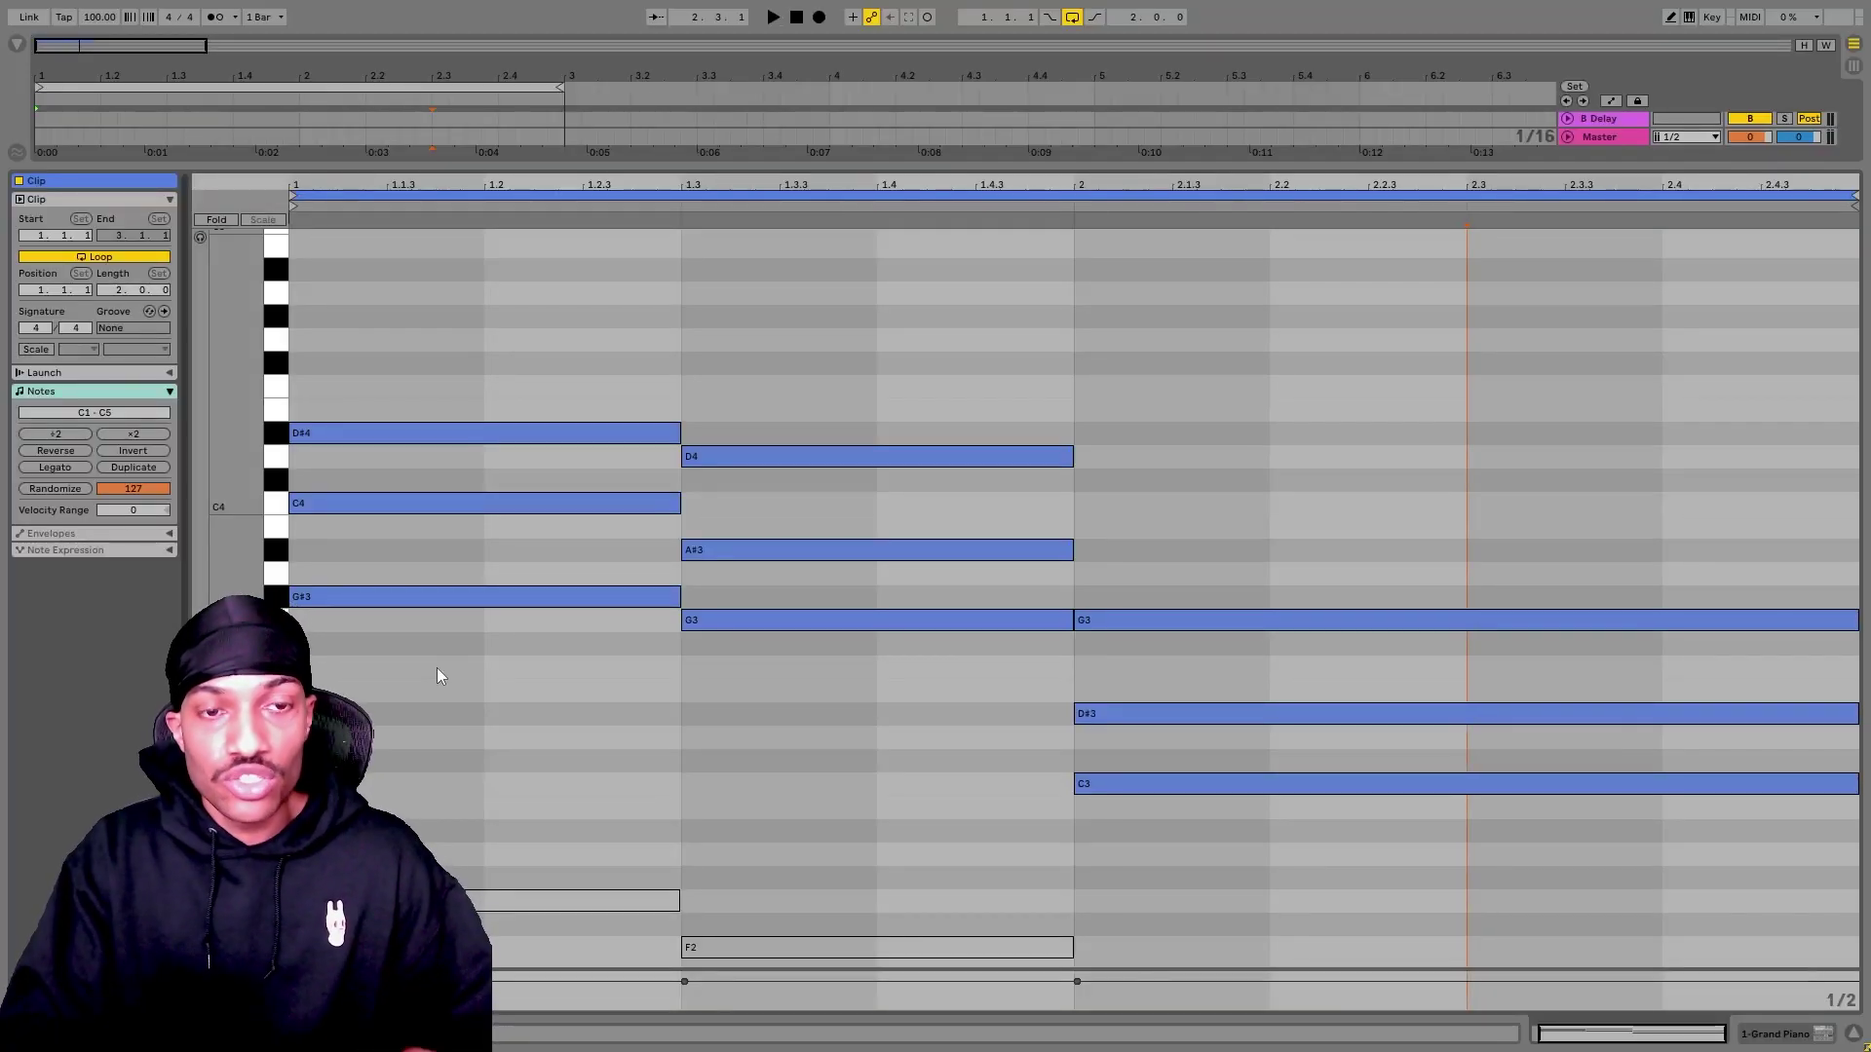
Audition all the active chord notes transposed down one semitone, and move them back up
drag(583, 365, 1691, 840)
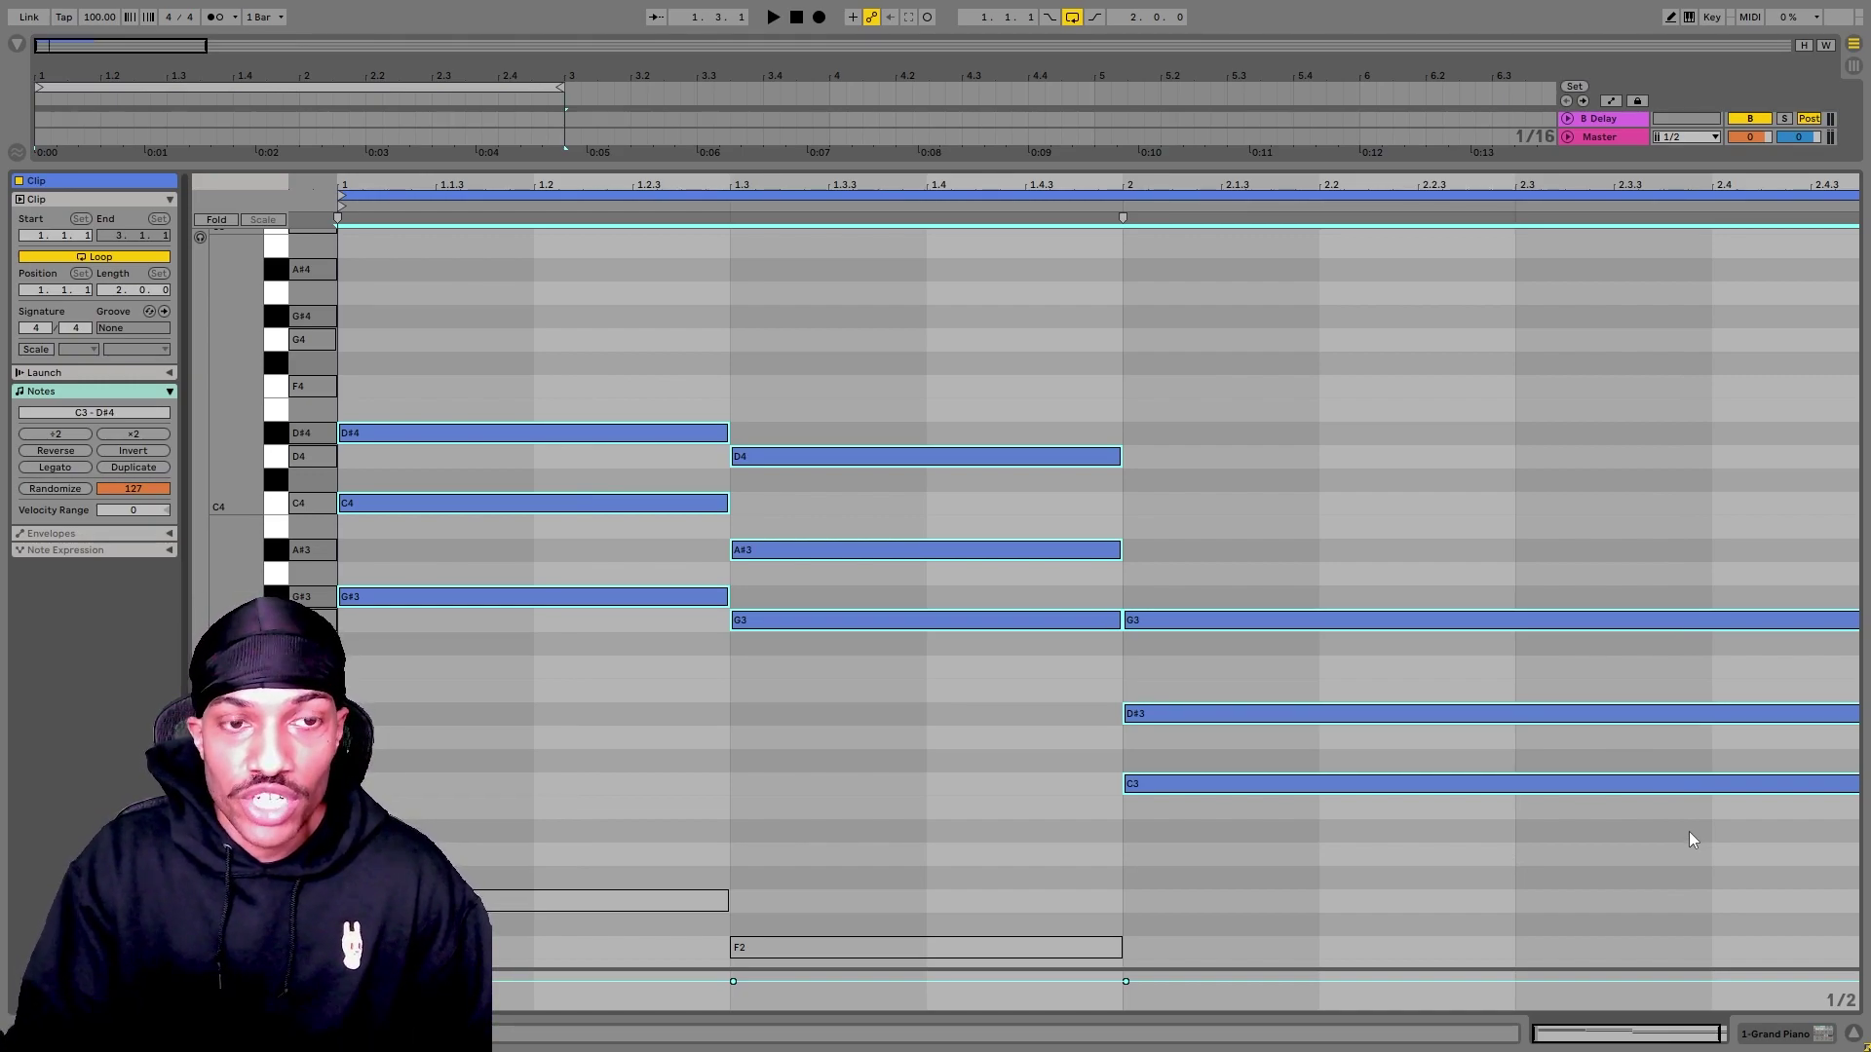
key(Down)
key(space)
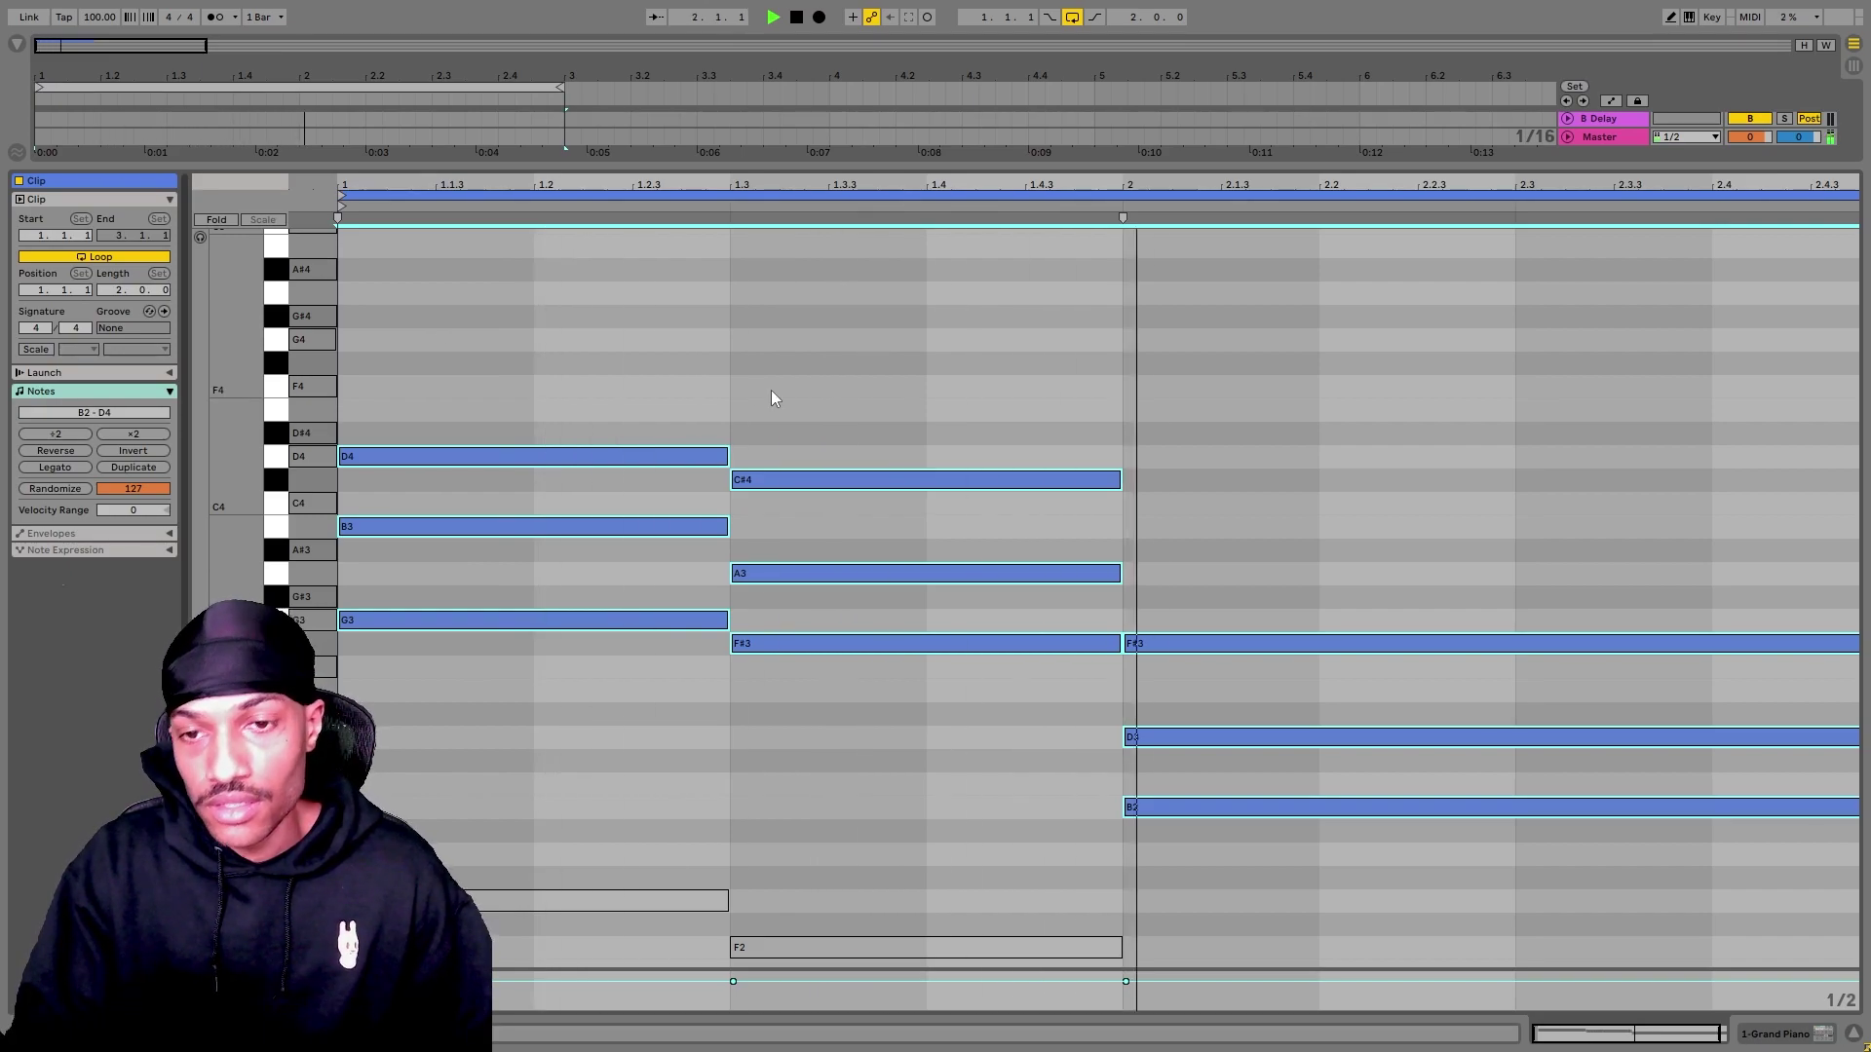
key(space)
key(Up)
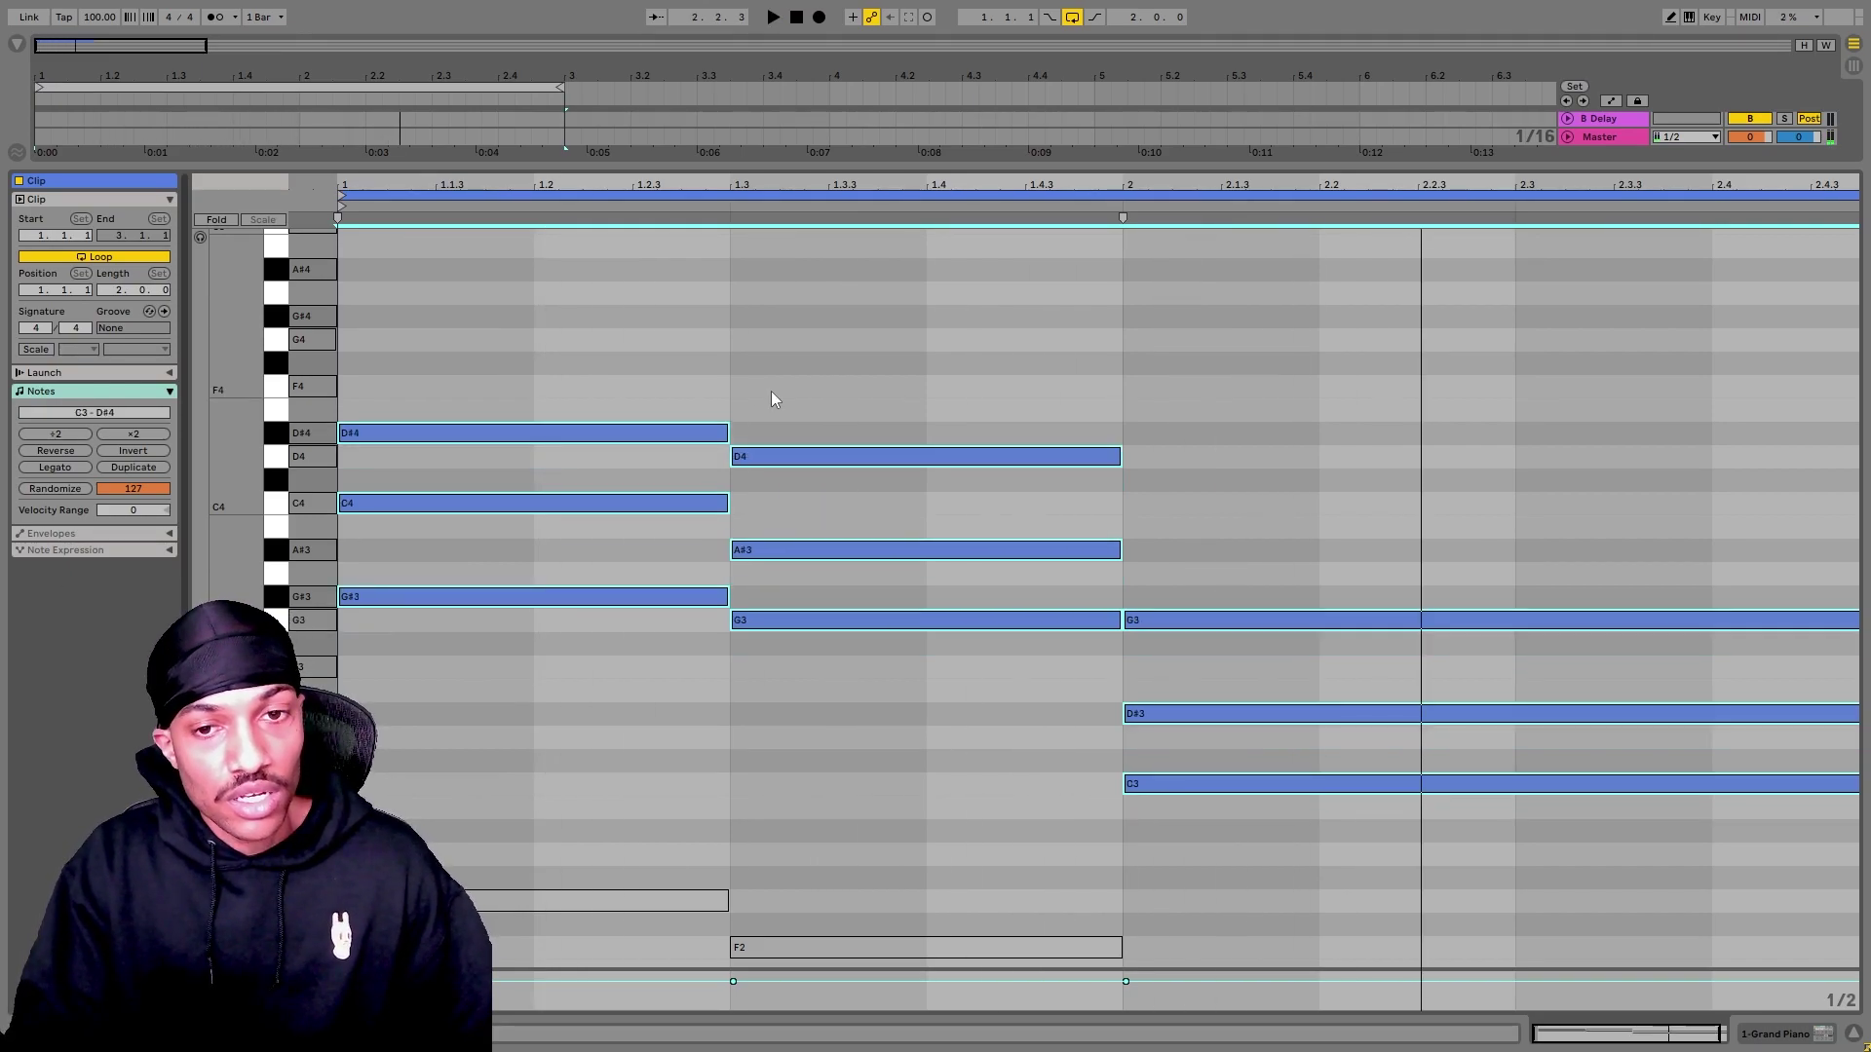
Add the sevenths: G4 on the first chord, F4 on the second and A#3 on the third
key(b)
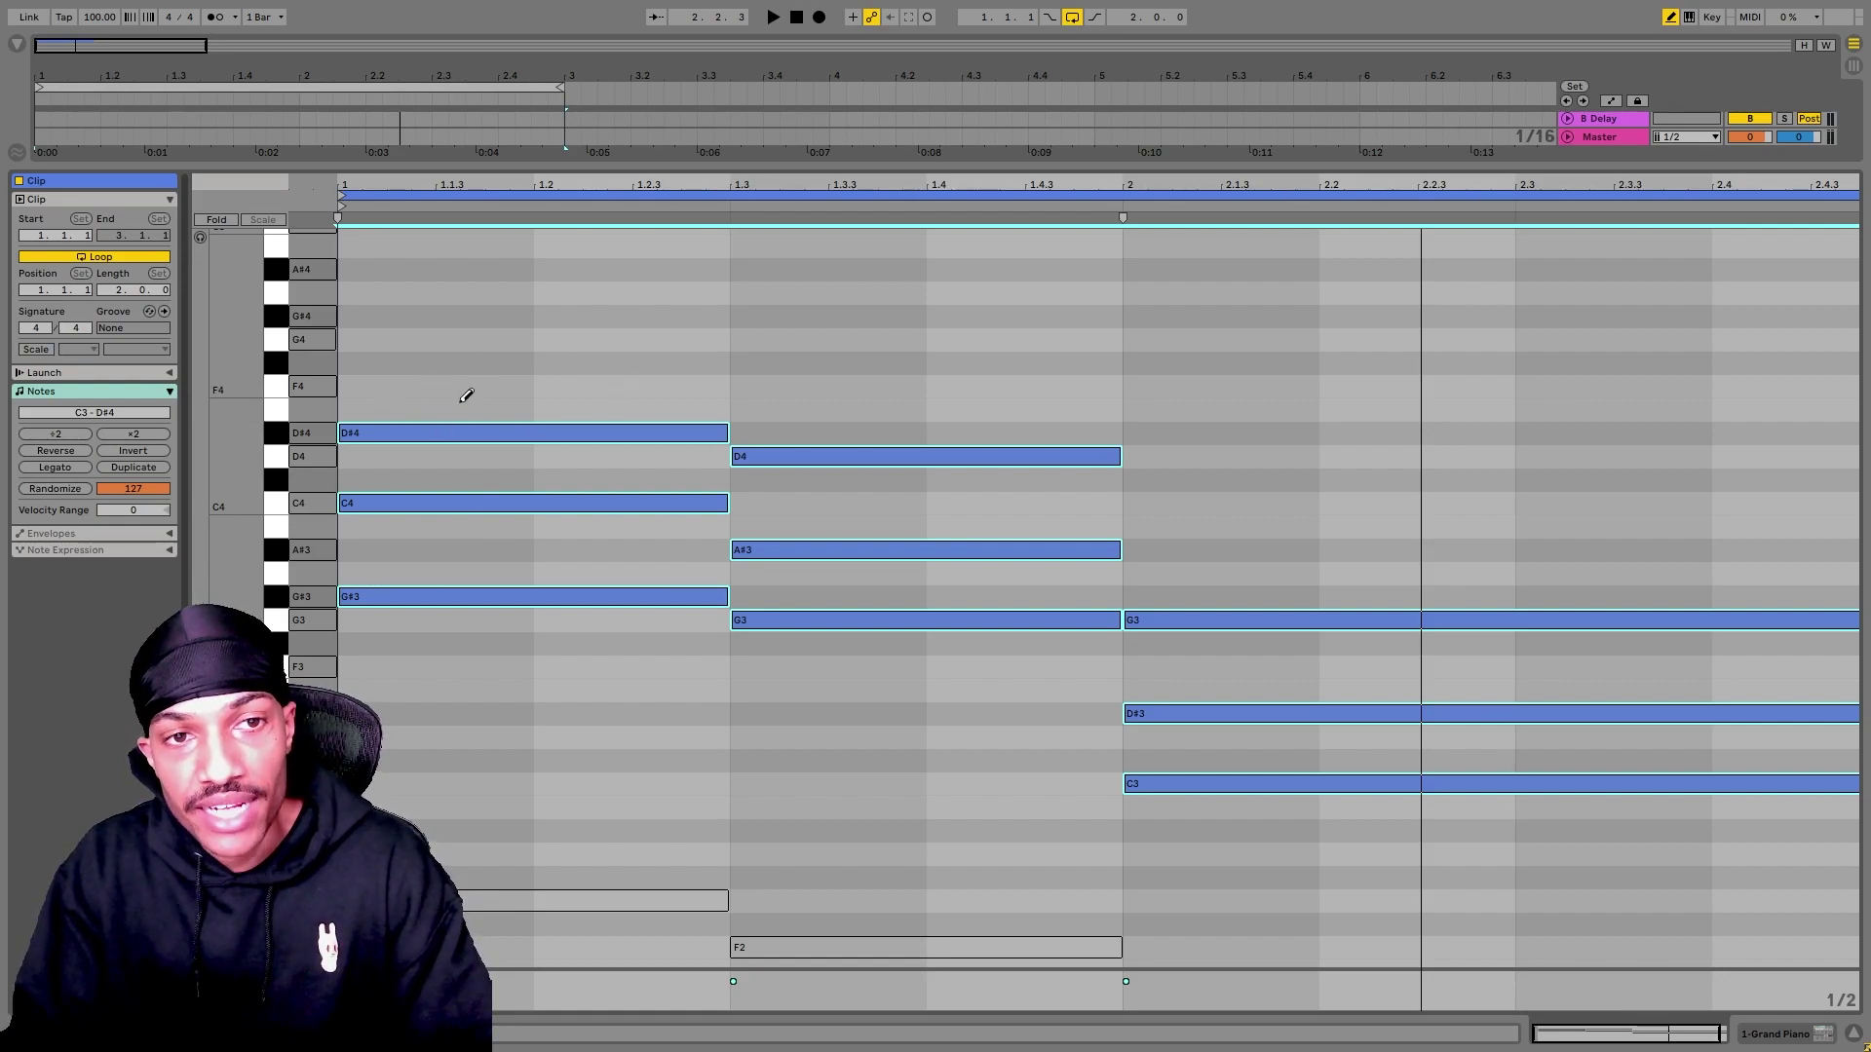
click(358, 341)
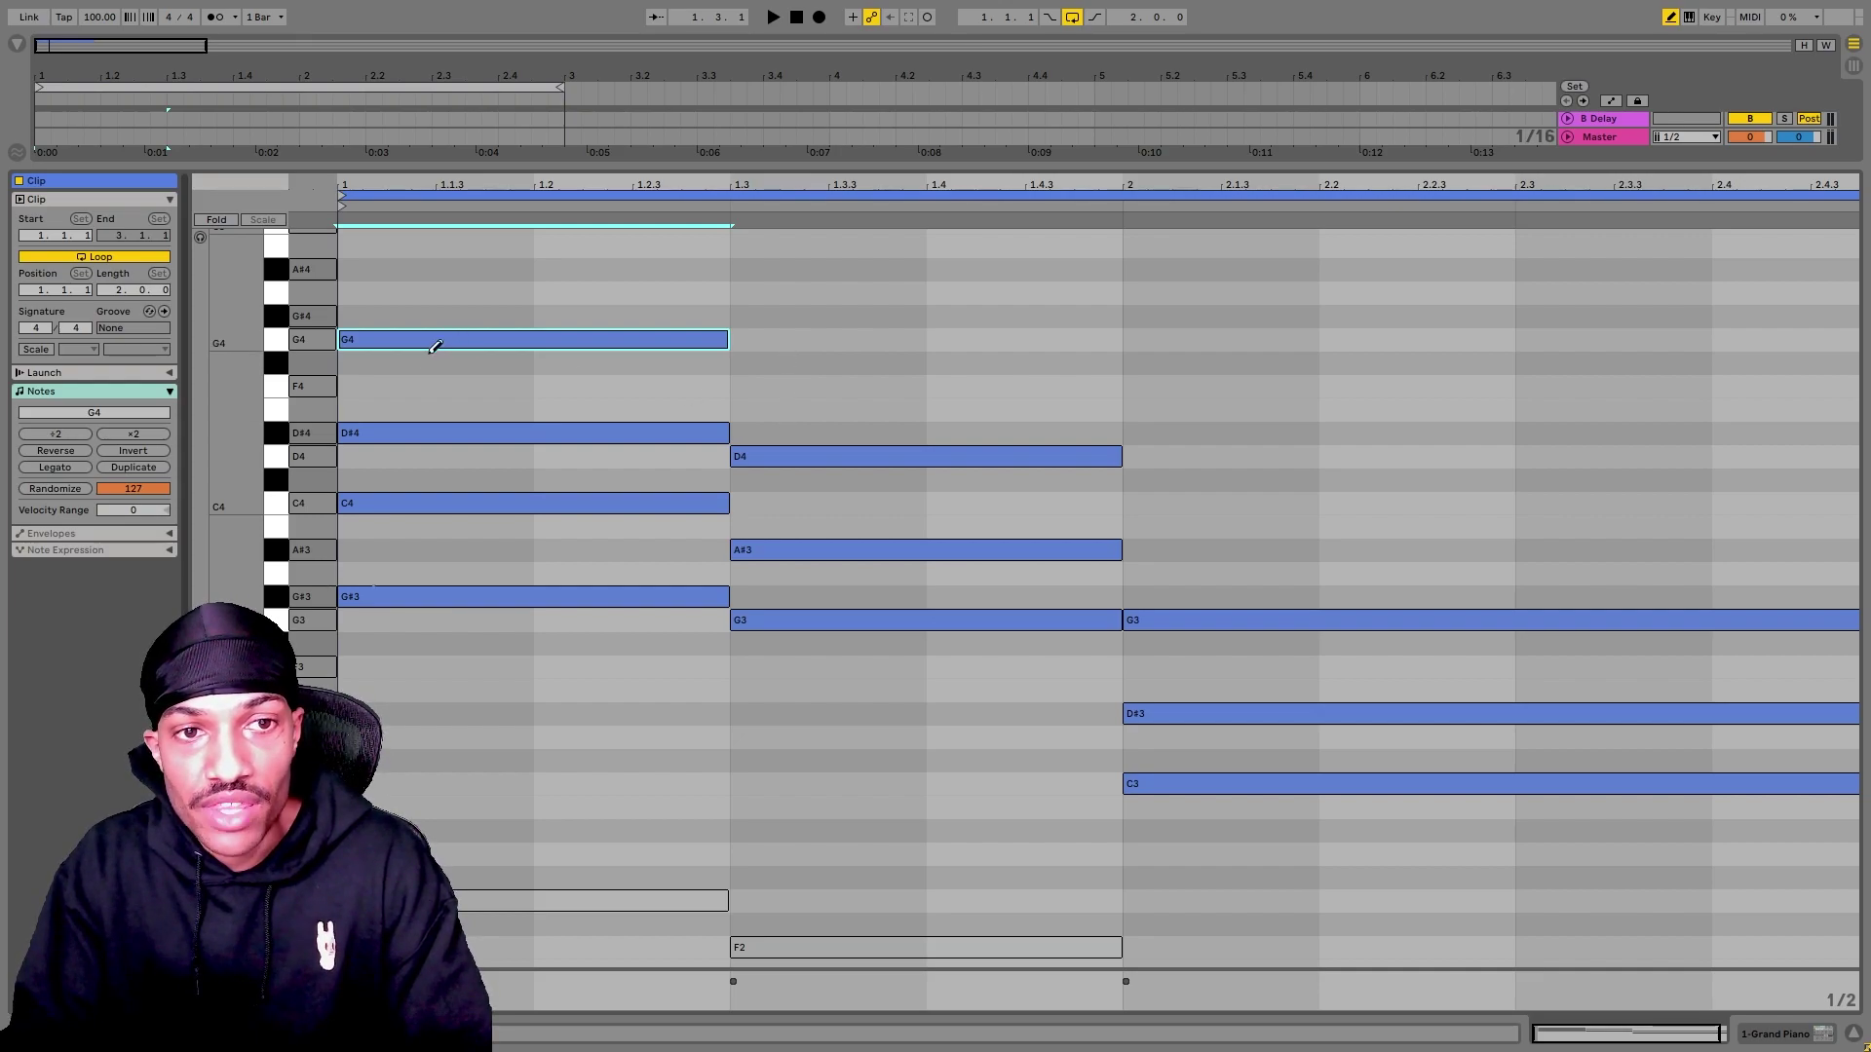
click(750, 385)
click(1148, 549)
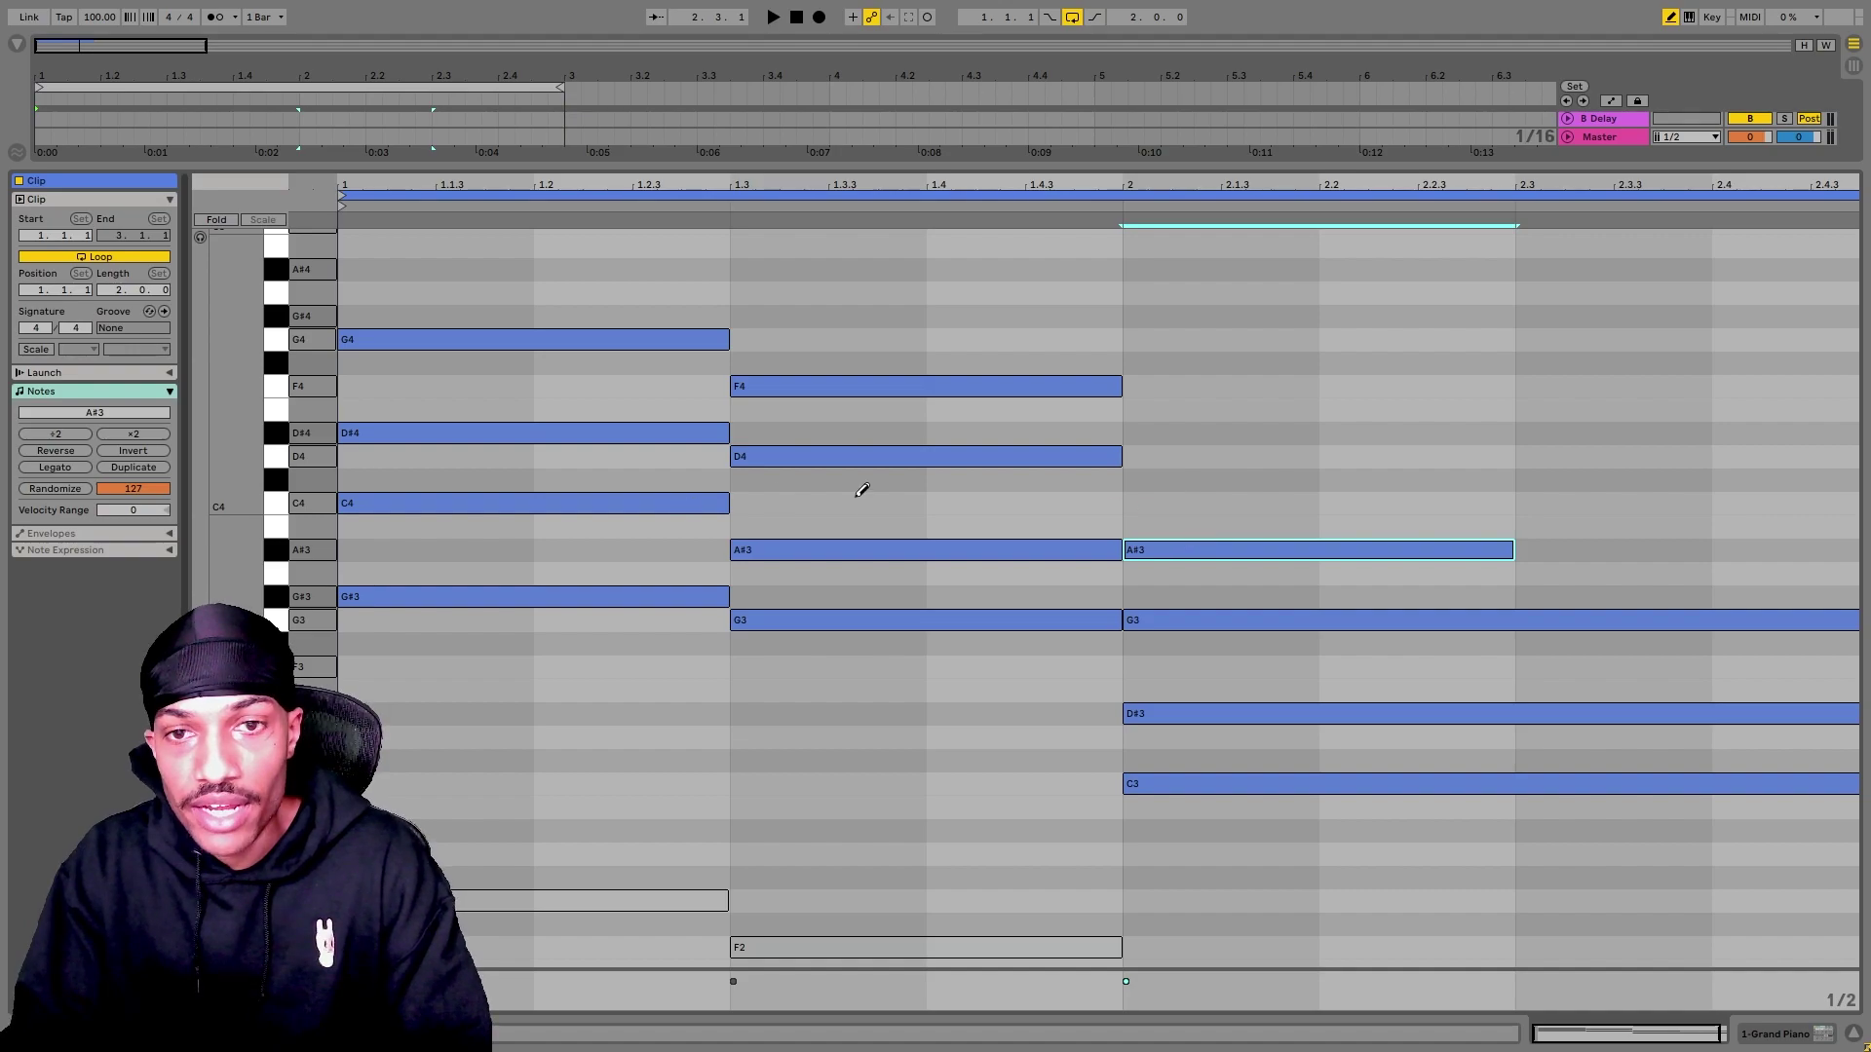
Add D4 to the third chord and extend both D4 and A#3 to the clip's end
click(1164, 458)
drag(1344, 430, 1388, 552)
drag(1511, 549, 1847, 548)
click(1206, 400)
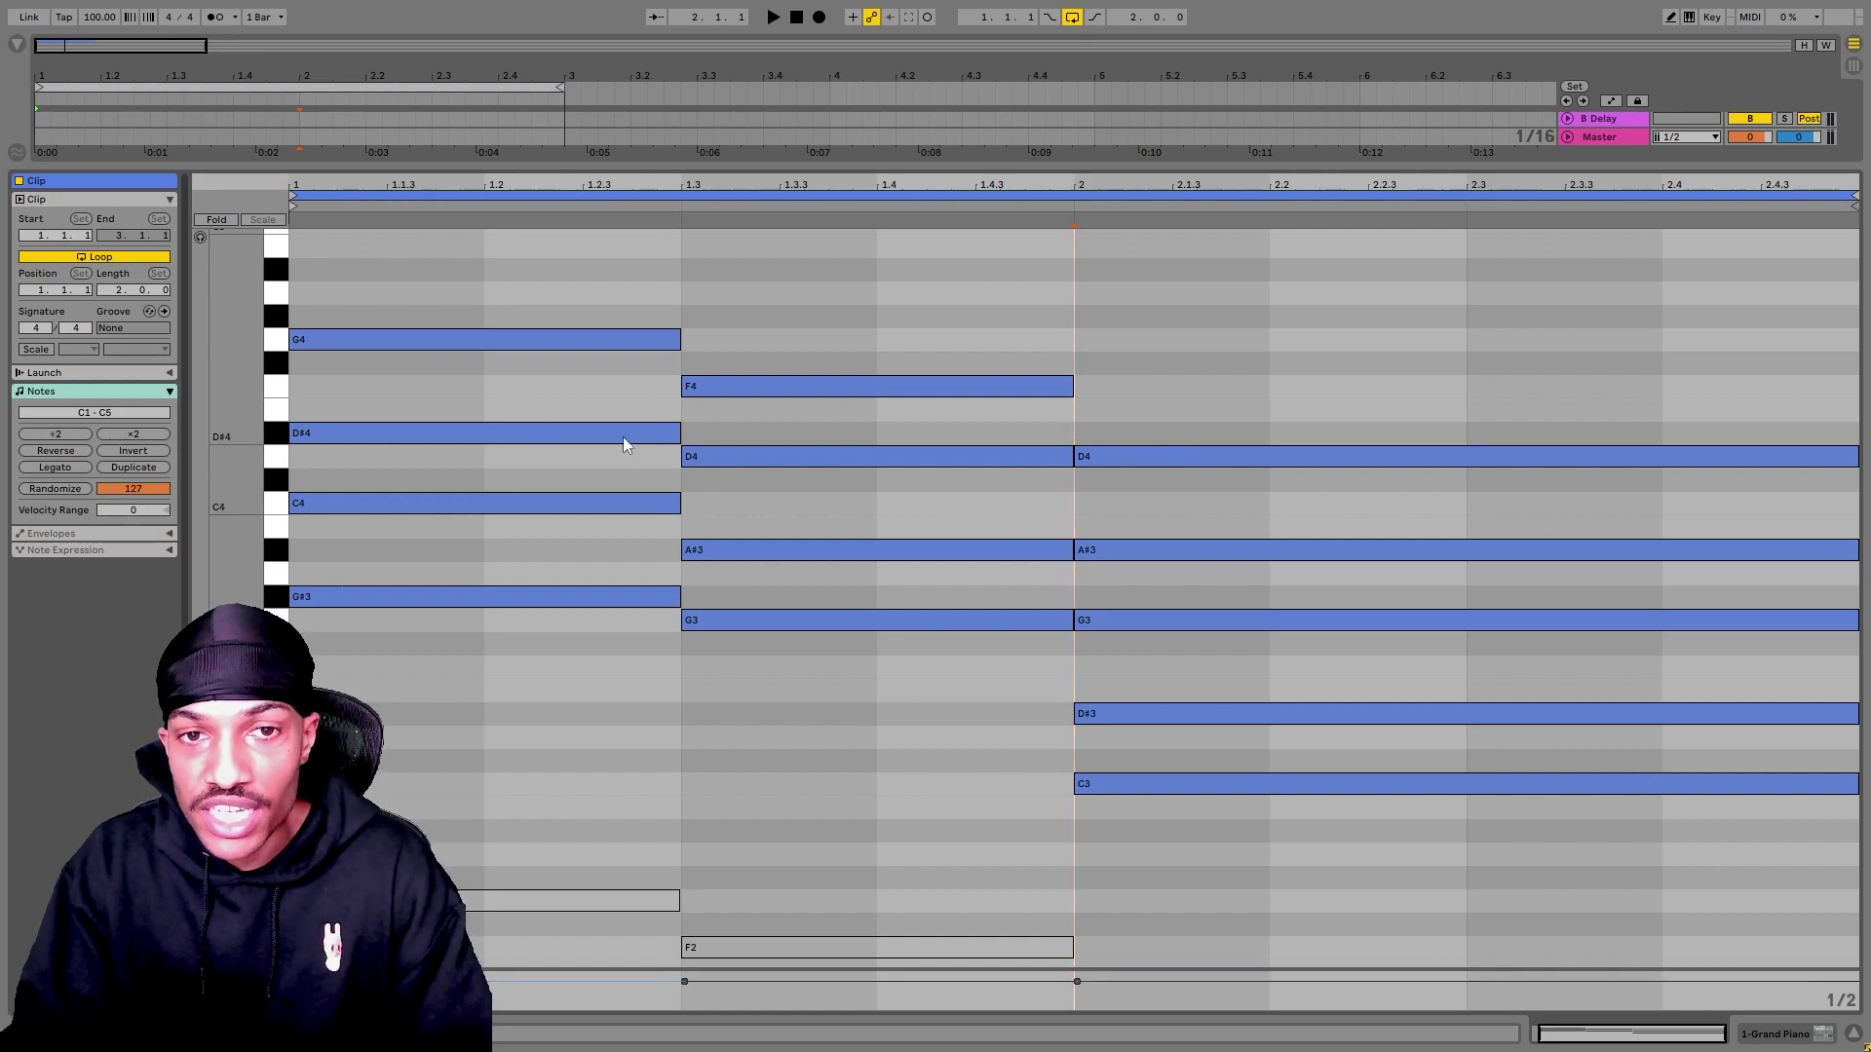
Duplicate the first chord's D#4 and the second chord's D4 one octave lower, keeping the original notes
drag(590, 410, 858, 485)
key(ctrl+c)
key(ctrl+v)
key(shift+Down)
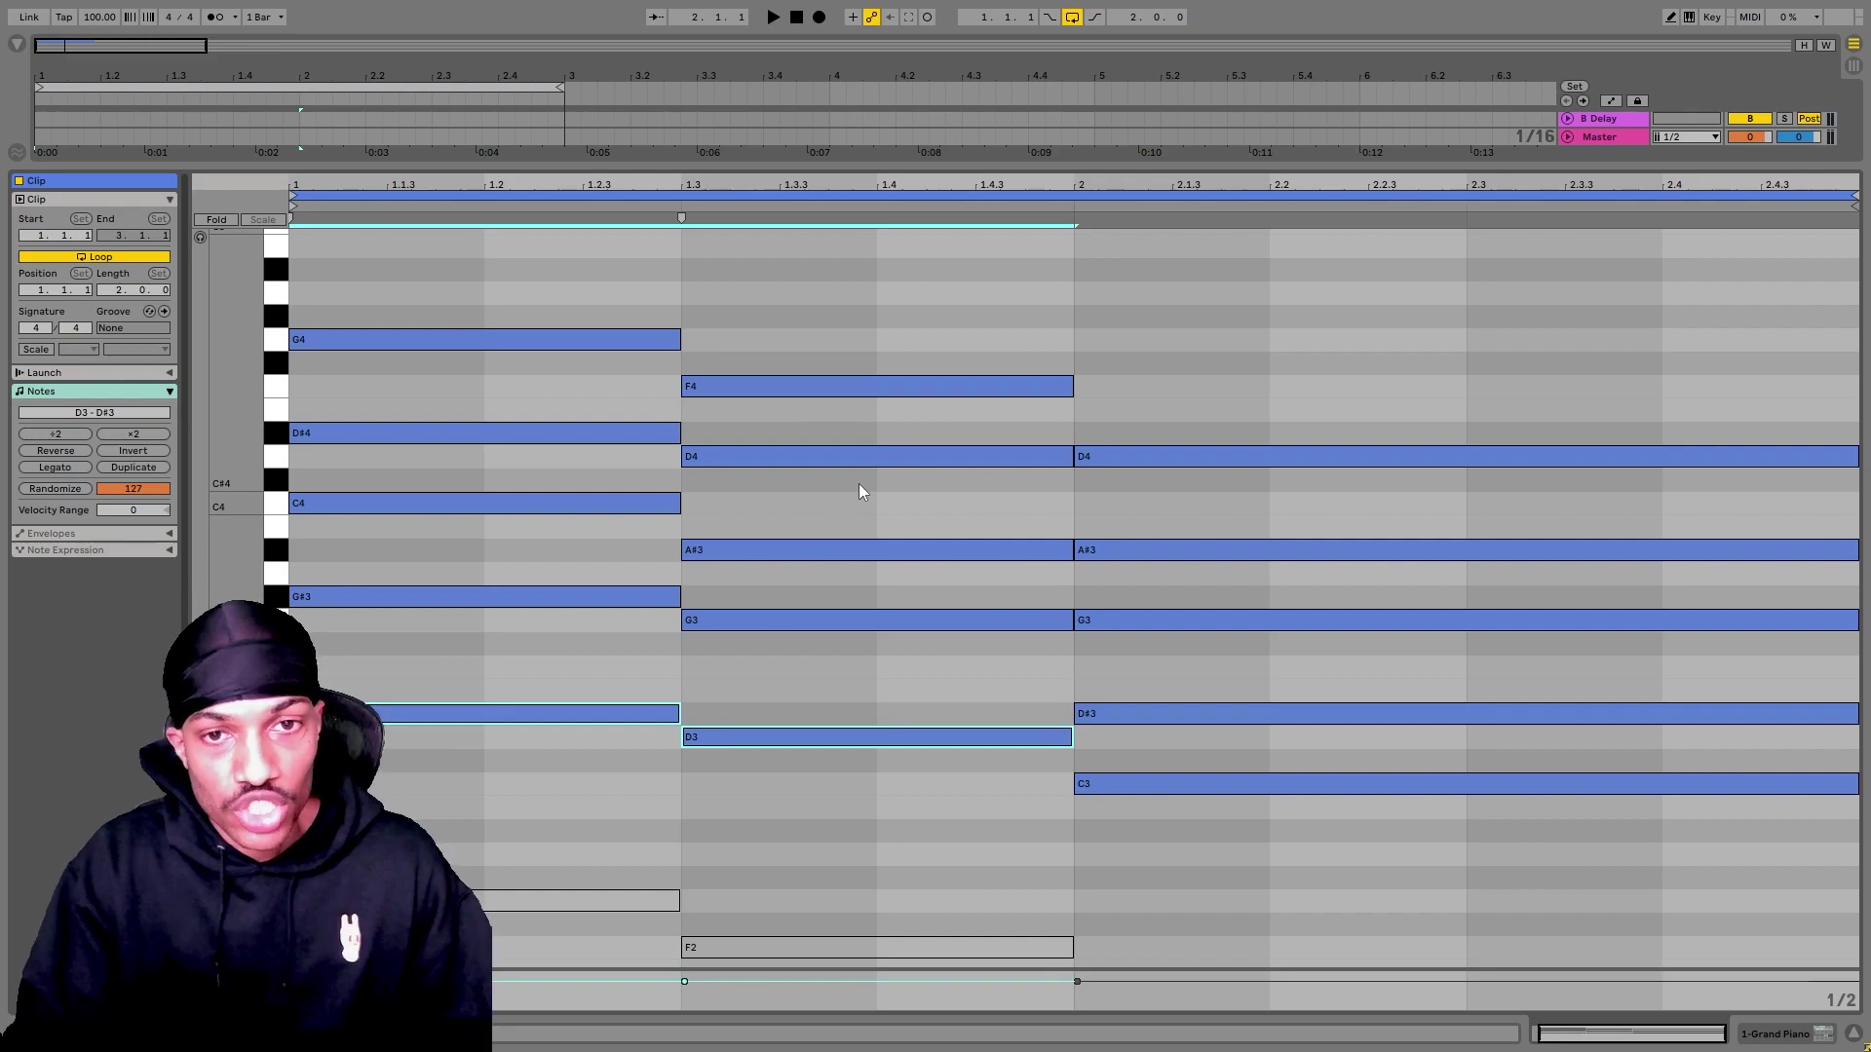